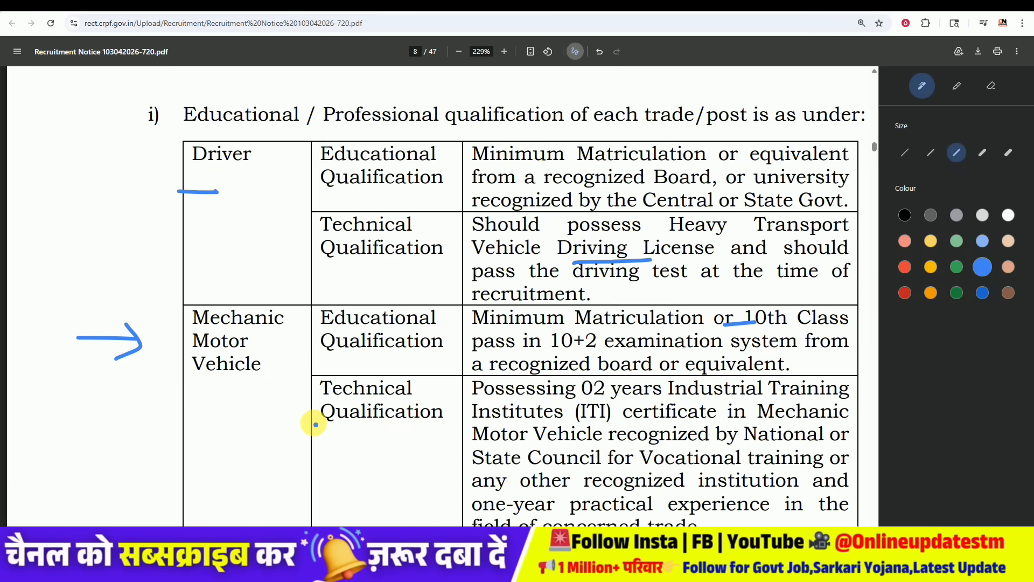
# Mark the Mechanic Motor Vehicle technical, other Tradesmen and Pioneer Wing rows with blue pen arrows, and underline the Tradesmen's Matriculation requirement.
pyautogui.moveTo(253, 413)
pyautogui.mouseDown()
pyautogui.moveTo(287, 412)
pyautogui.moveTo(272, 420)
pyautogui.mouseUp()
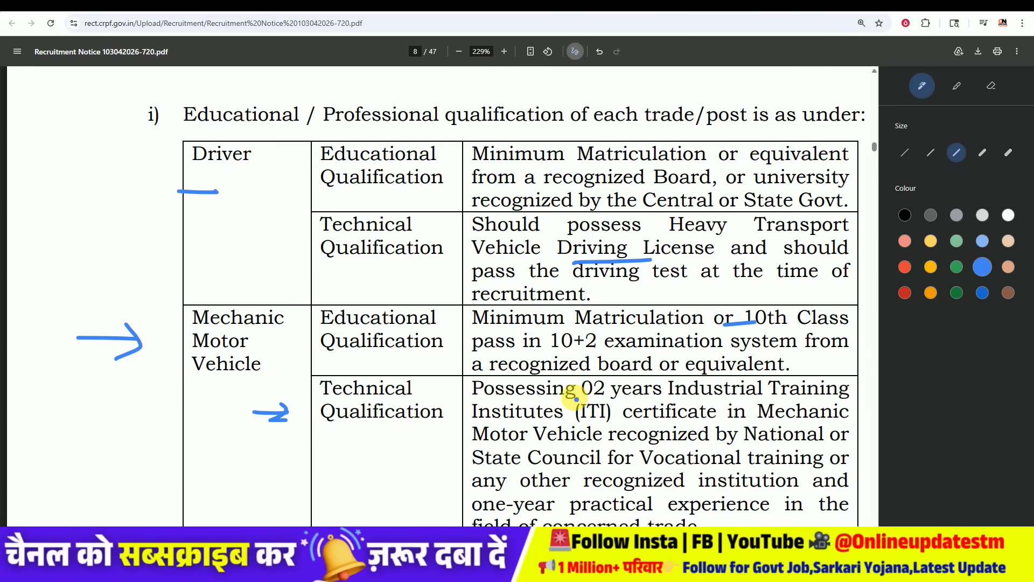
pyautogui.scroll(-1, 619, 423)
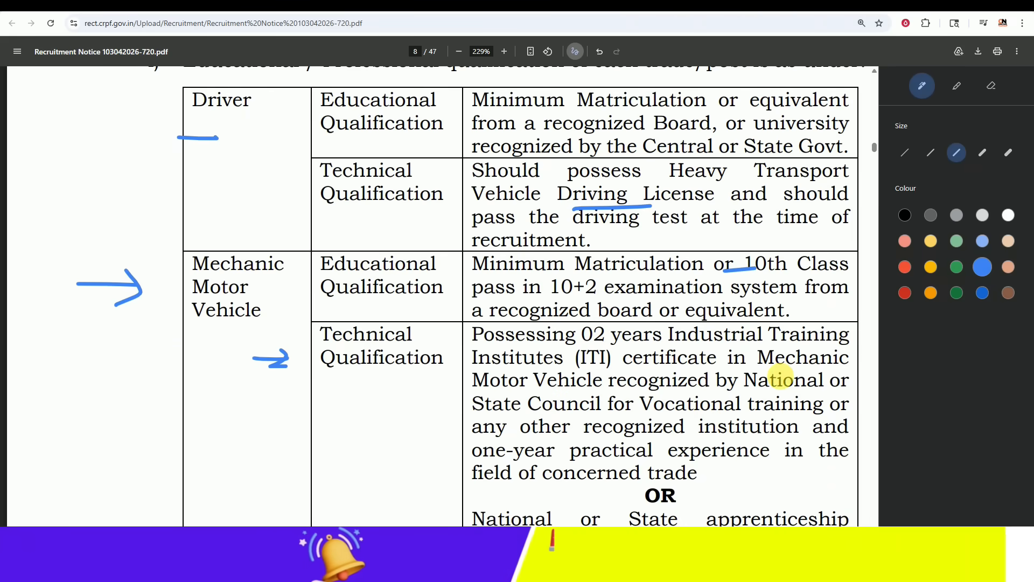
pyautogui.scroll(-7, 584, 402)
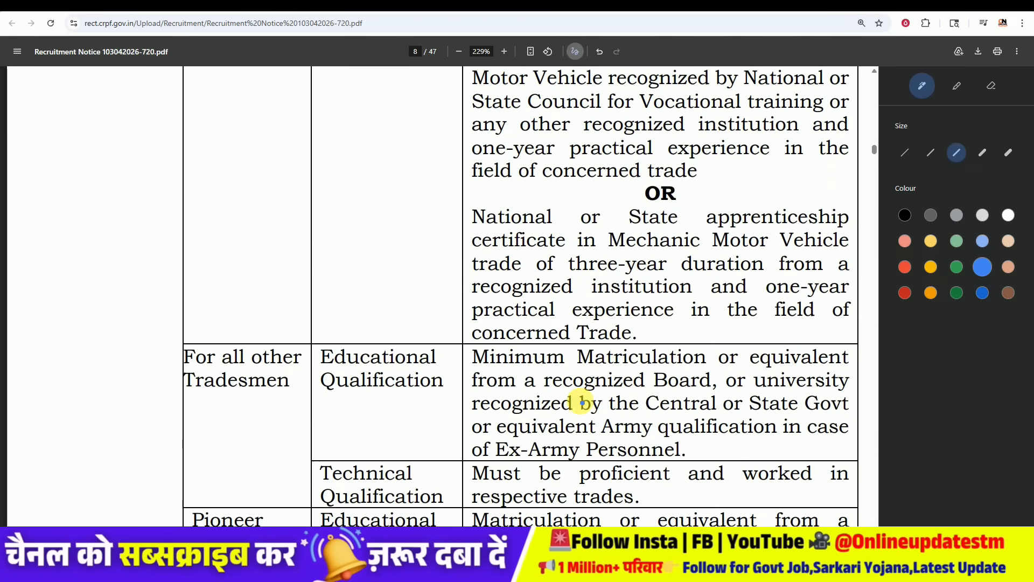
pyautogui.moveTo(77, 305); pyautogui.dragTo(113, 306)
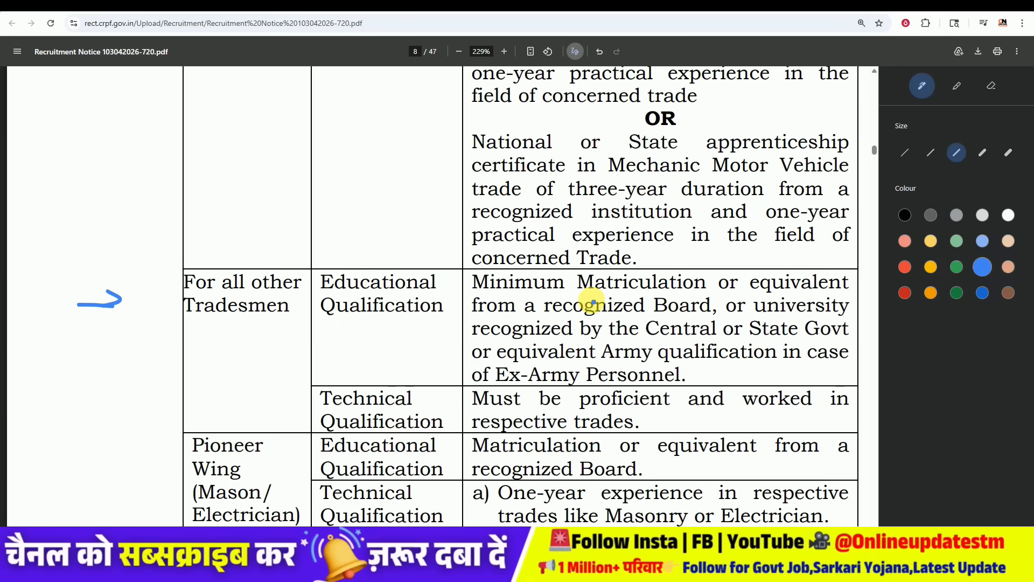
pyautogui.moveTo(664, 297); pyautogui.dragTo(719, 296)
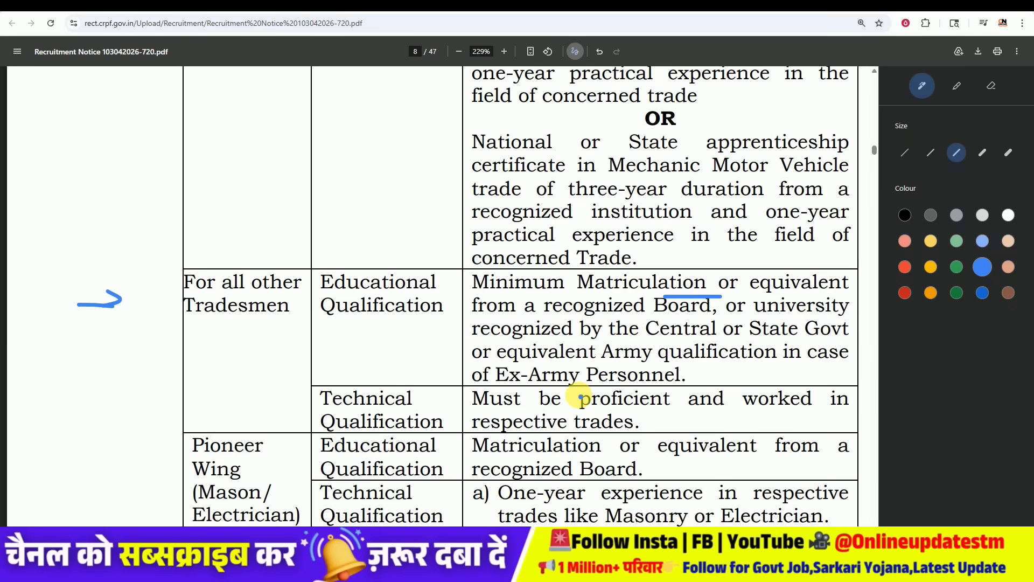
pyautogui.moveTo(130, 457); pyautogui.dragTo(146, 461)
pyautogui.scroll(-1, 770, 468)
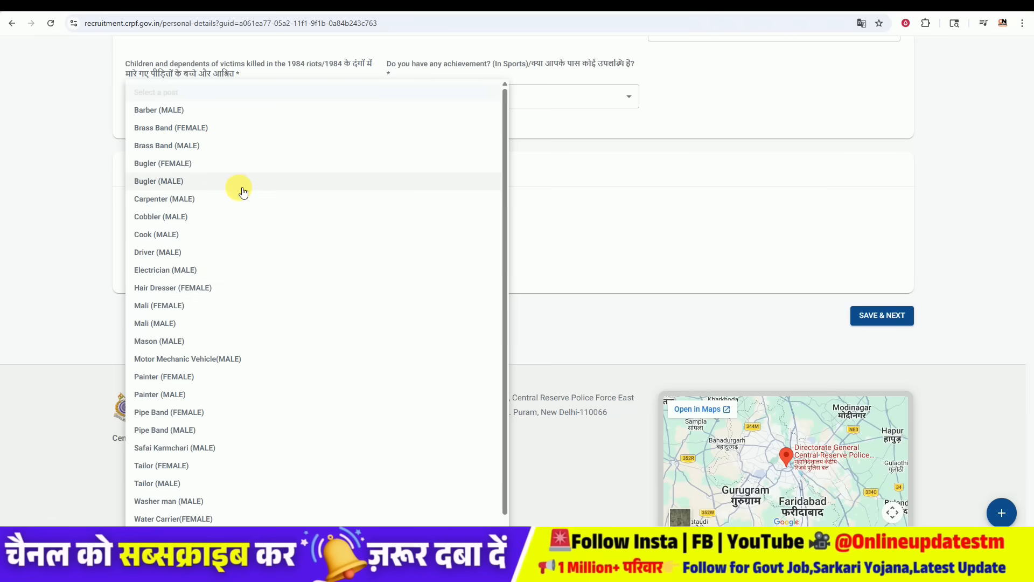
# Choose Safai Karmchari (MALE) as the post in the CRPF application form, and change the selection to Mali (FEMALE).
pyautogui.scroll(-1, 245, 358)
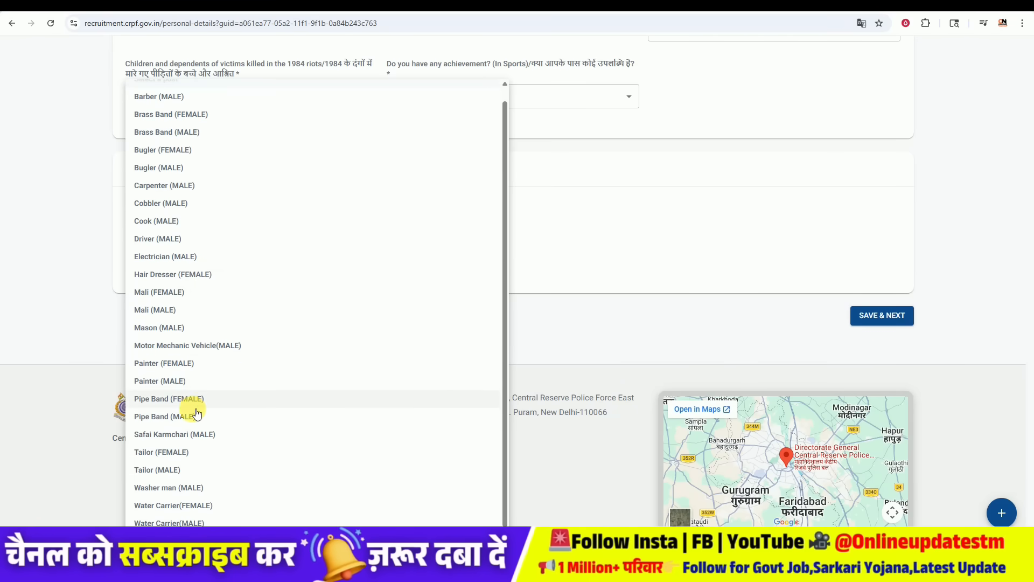
pyautogui.click(200, 437)
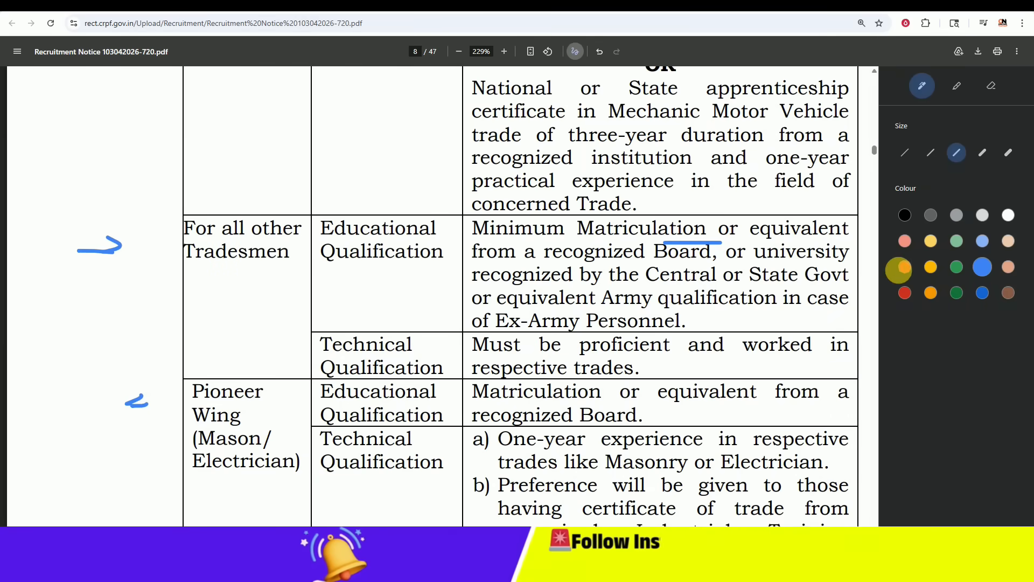
pyautogui.moveTo(872, 150); pyautogui.dragTo(867, 98)
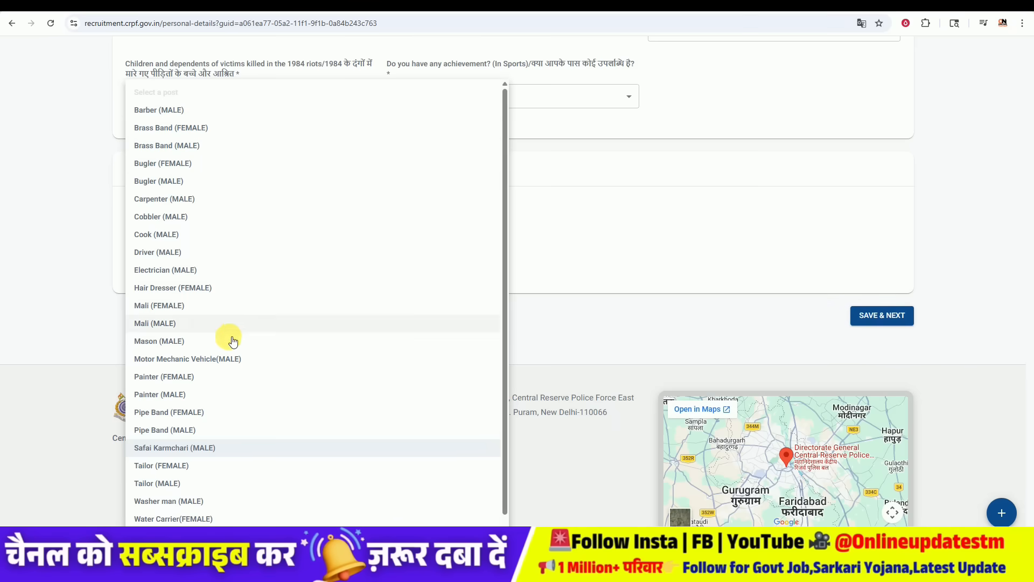
pyautogui.scroll(-1, 229, 353)
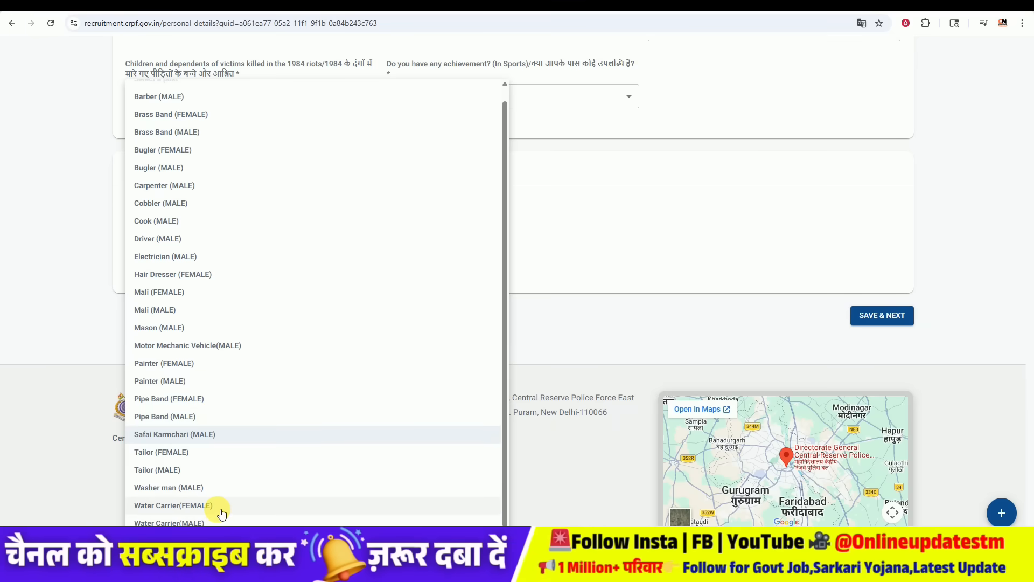
pyautogui.click(156, 291)
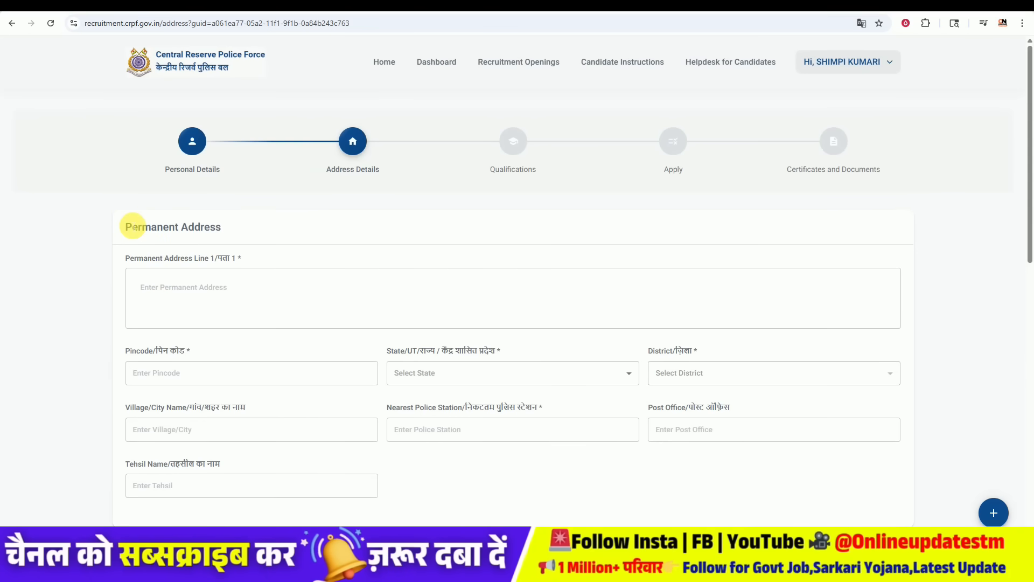
# Enter the address template "VILL-,PO-,PS" as the first line of the permanent address.
pyautogui.moveTo(125, 226); pyautogui.dragTo(224, 233)
pyautogui.click(221, 322)
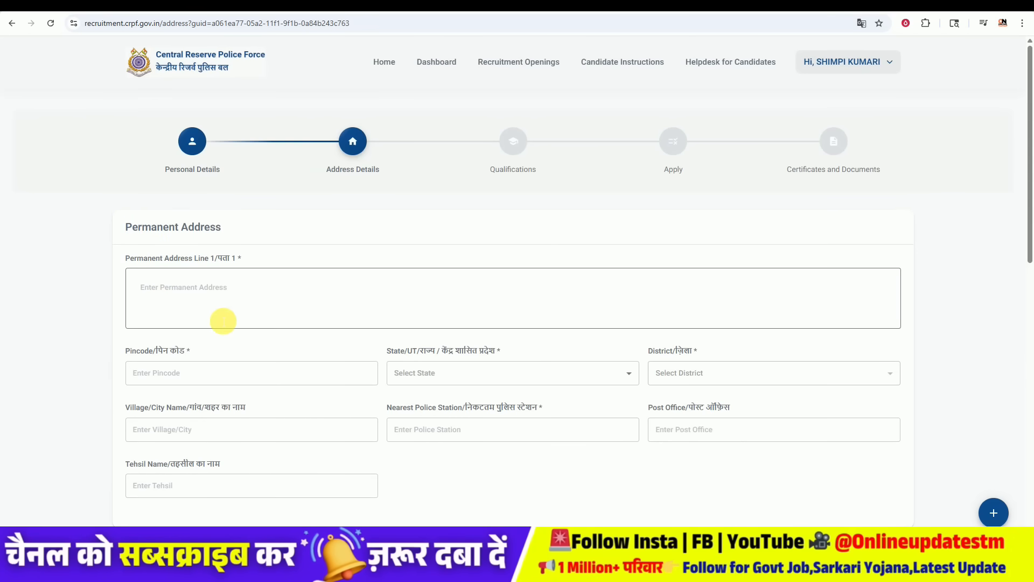
pyautogui.write('VILL-,PO-,PS')
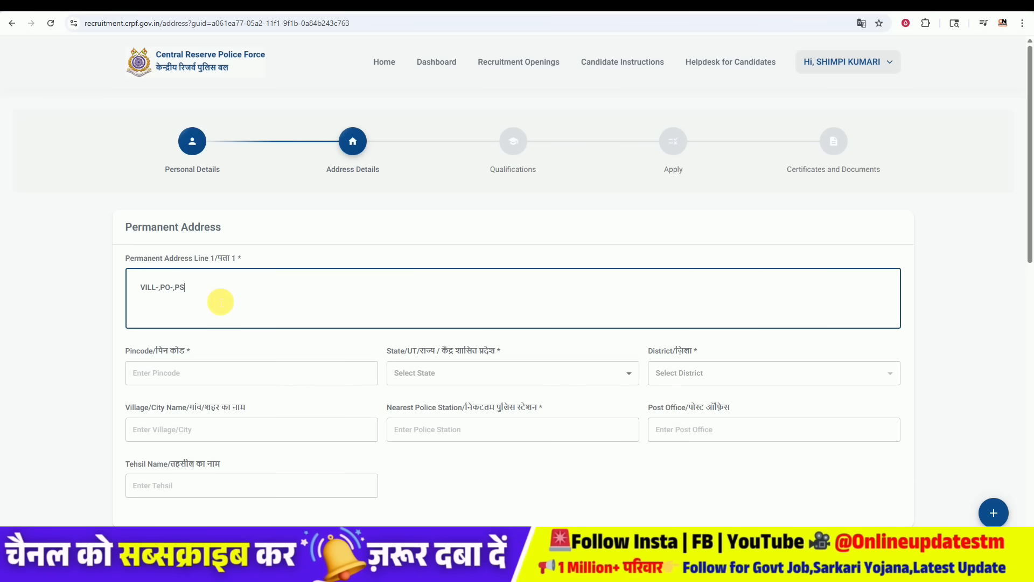
# Set the permanent address state to BIHAR and the district to Sitamarhi.
pyautogui.click(420, 372)
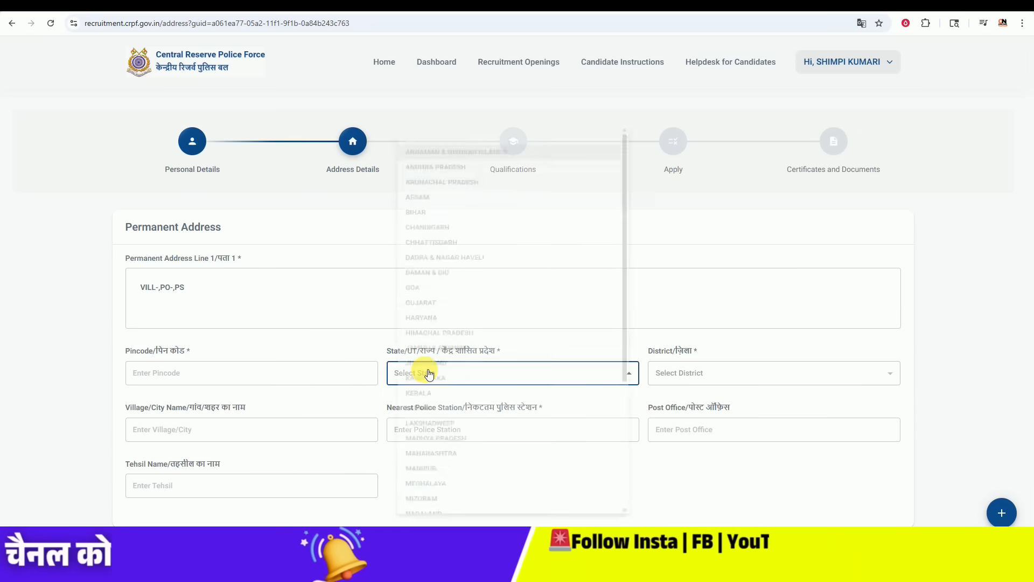
pyautogui.click(447, 181)
pyautogui.click(664, 372)
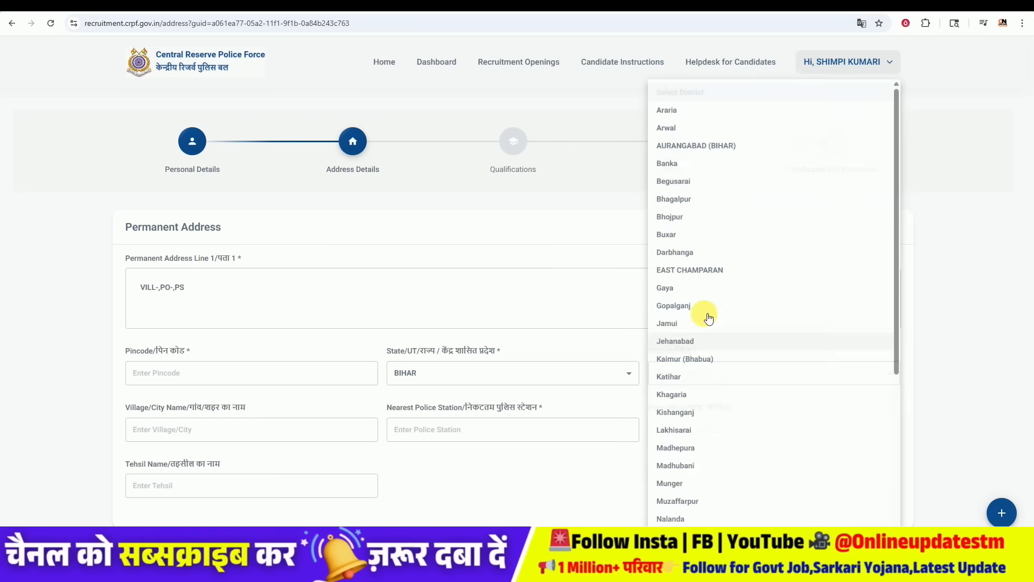
pyautogui.scroll(-3, 711, 366)
pyautogui.scroll(-1, 706, 464)
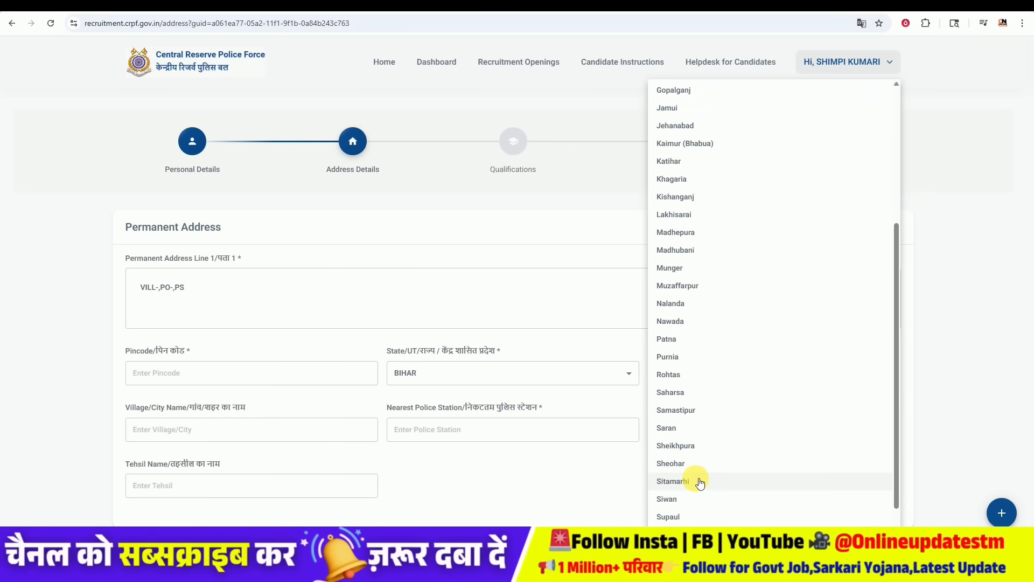
pyautogui.click(696, 481)
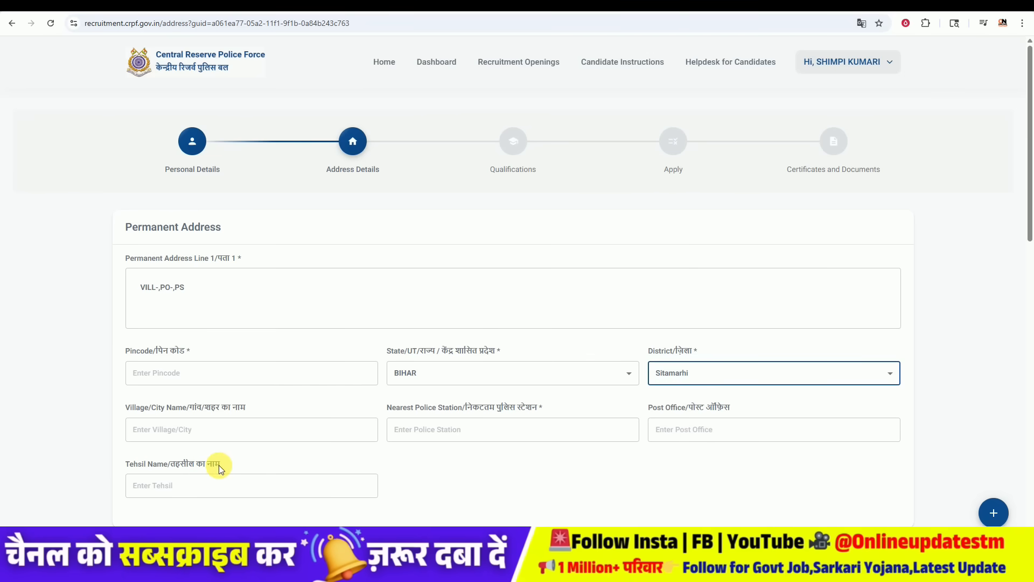
# Continue past the correspondence address section to the qualifications stage of the application.
pyautogui.scroll(-3, 219, 464)
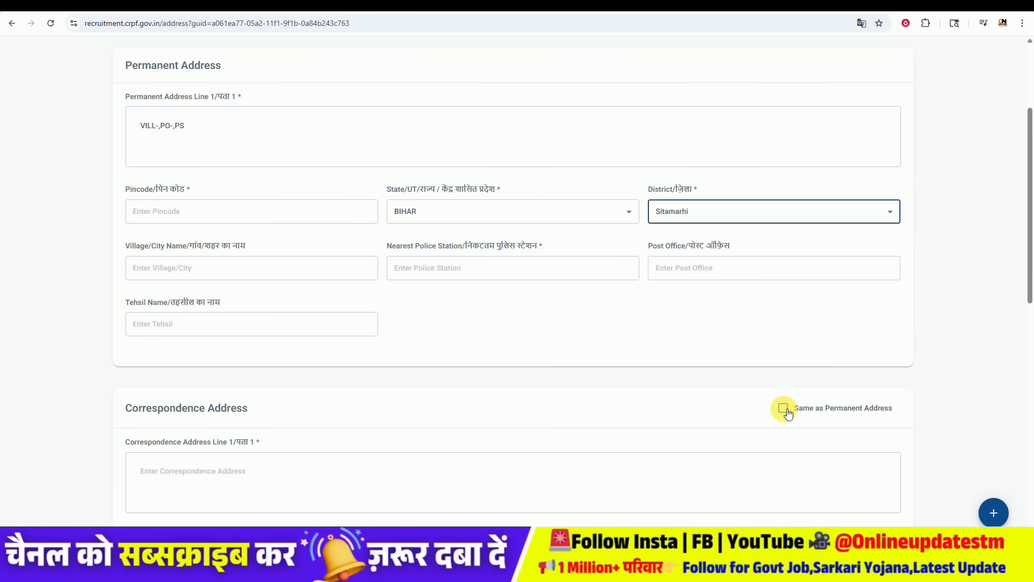
pyautogui.scroll(-5, 487, 377)
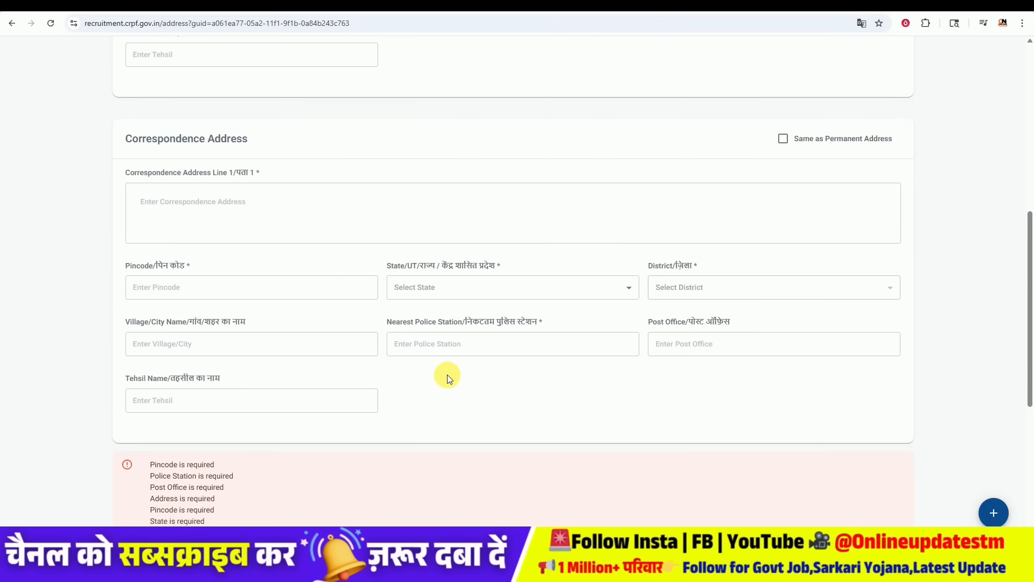
pyautogui.scroll(-4, 446, 377)
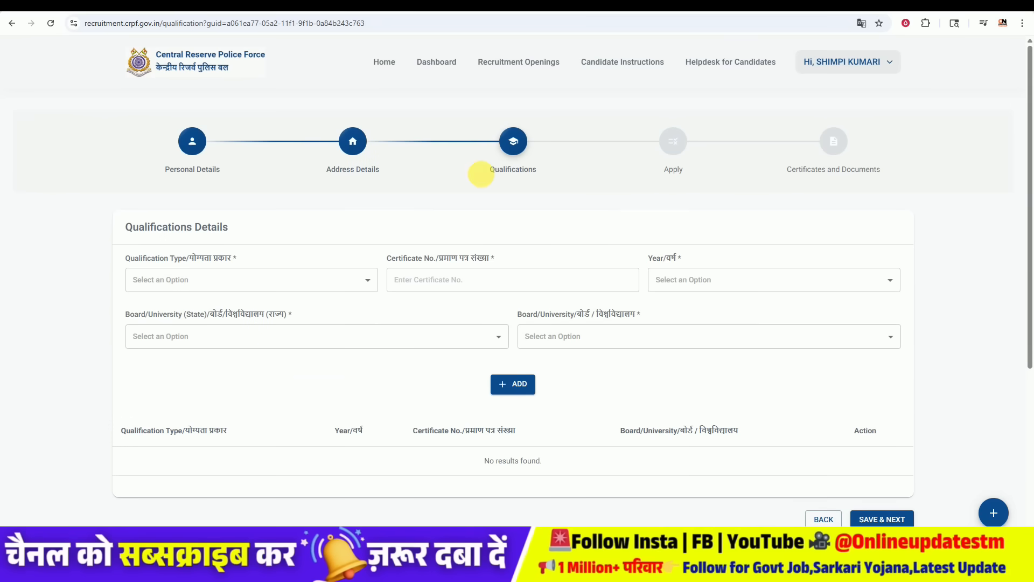
# Set the qualification type to SSC/Matric/High School and its year to 2016.
pyautogui.click(203, 275)
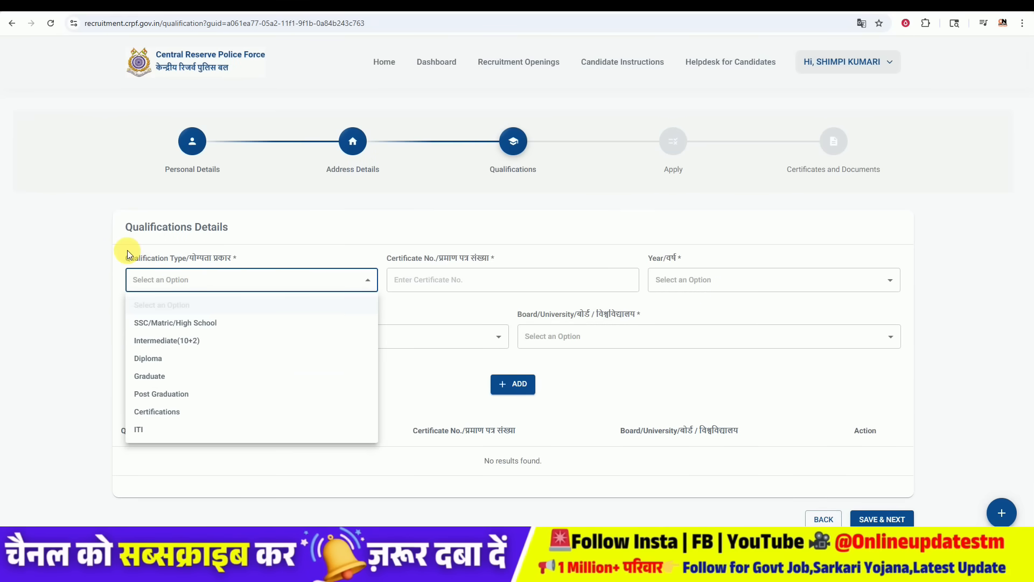
pyautogui.click(175, 323)
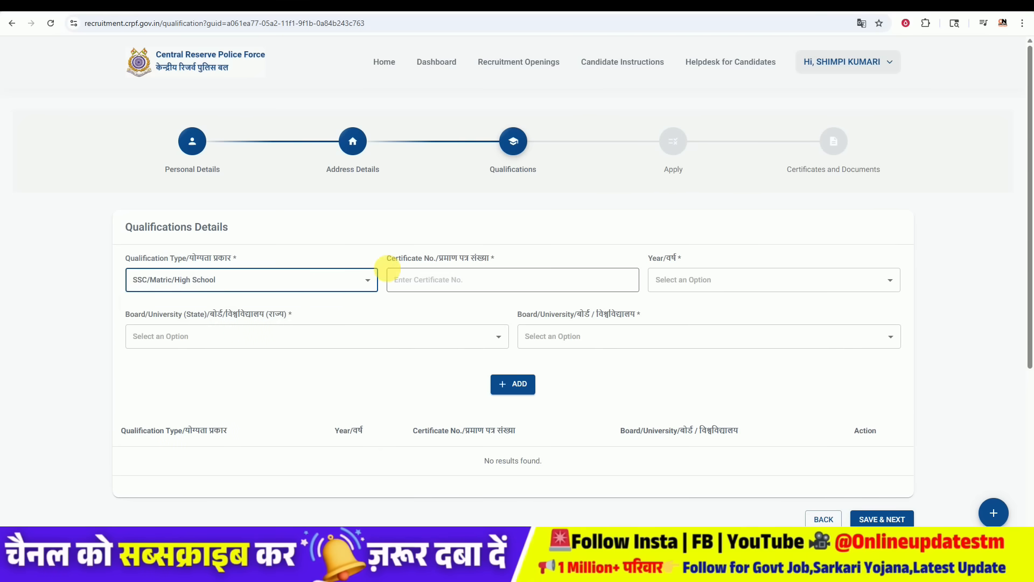
pyautogui.moveTo(384, 257); pyautogui.dragTo(437, 258)
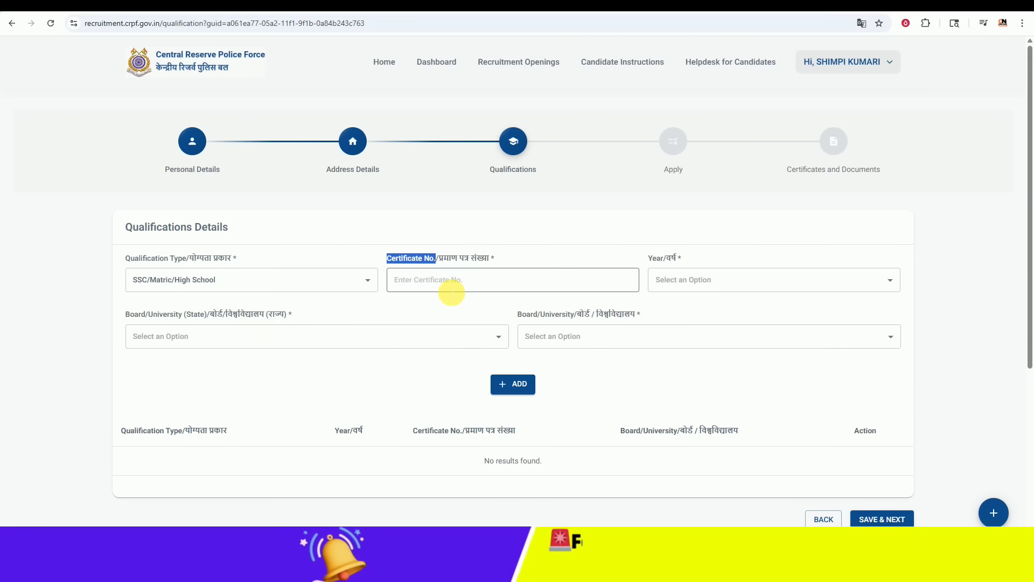
pyautogui.click(749, 277)
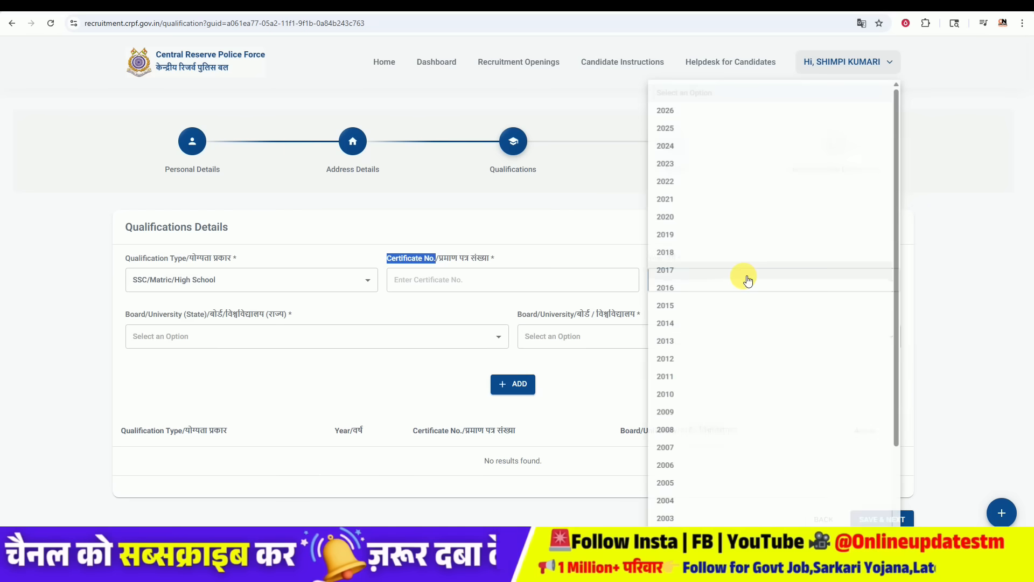
pyautogui.click(716, 288)
# Set the board's state to BIHAR and the board to State Board, and add the matriculation entry to the qualifications list.
pyautogui.click(241, 336)
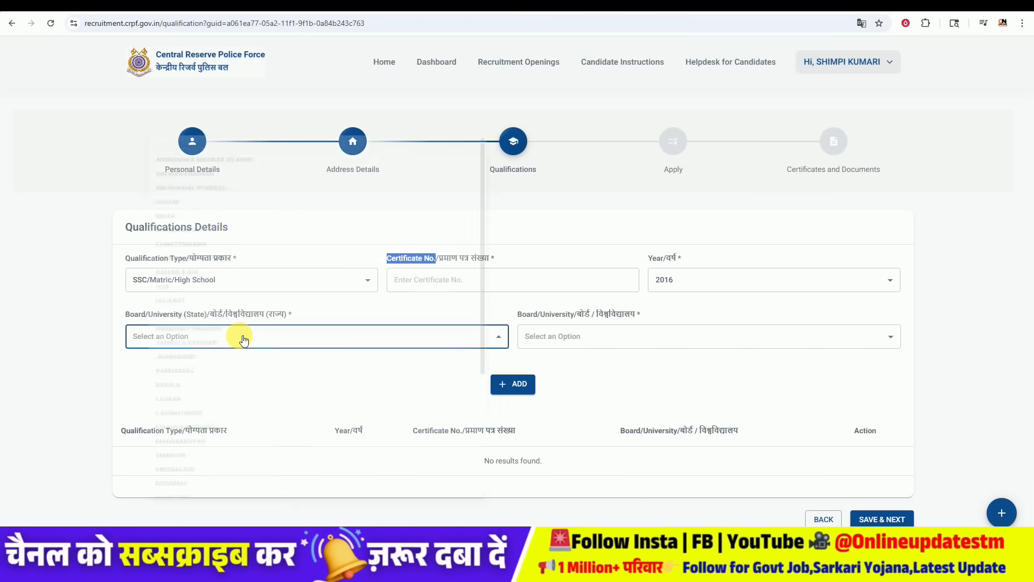
pyautogui.click(191, 185)
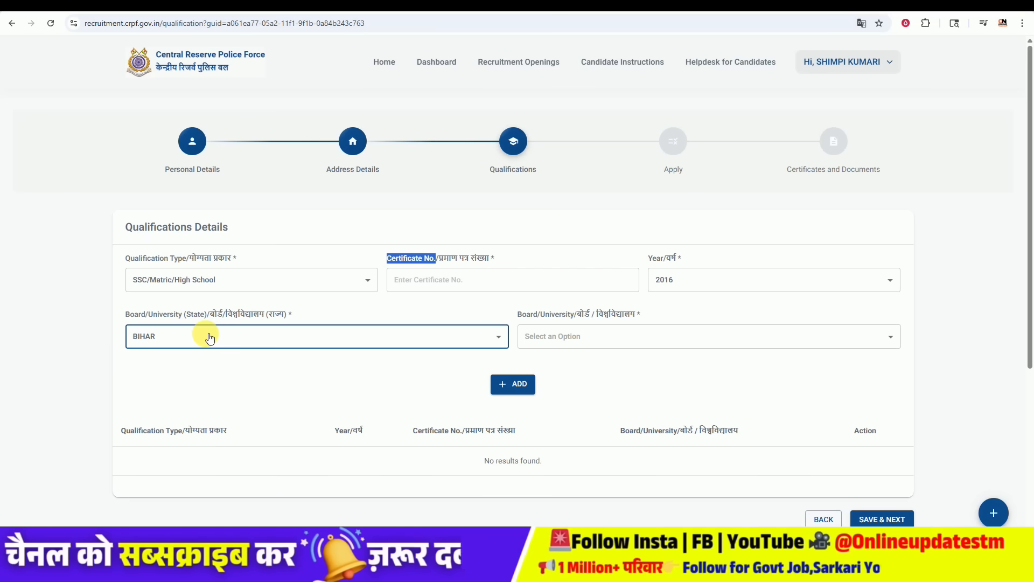
pyautogui.click(570, 337)
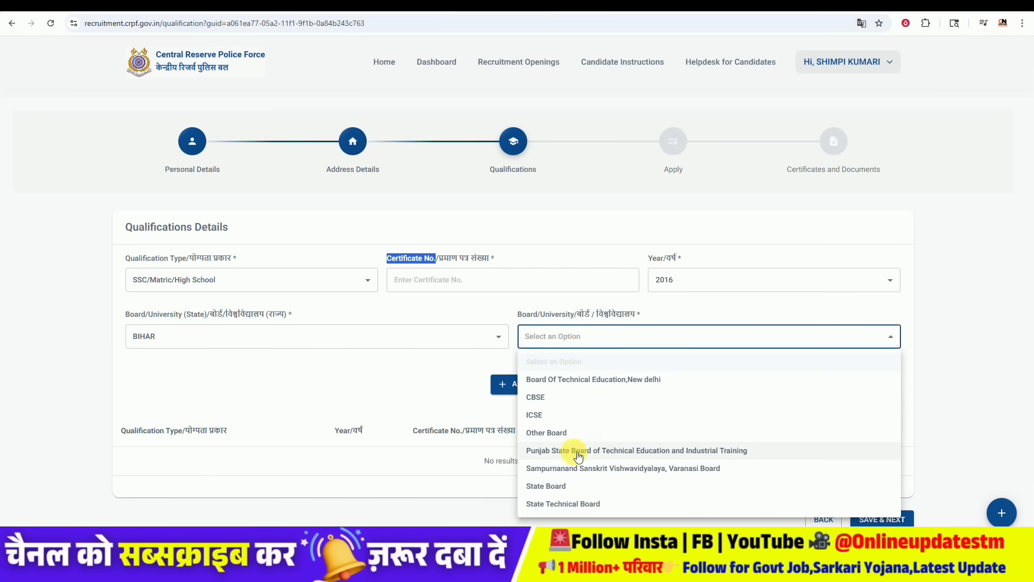
pyautogui.click(576, 487)
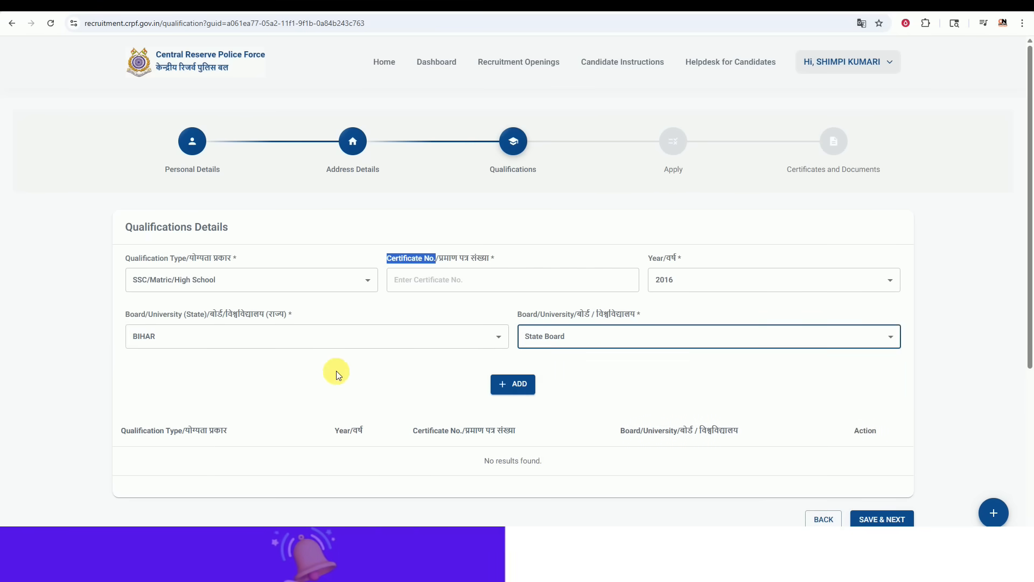
pyautogui.click(555, 341)
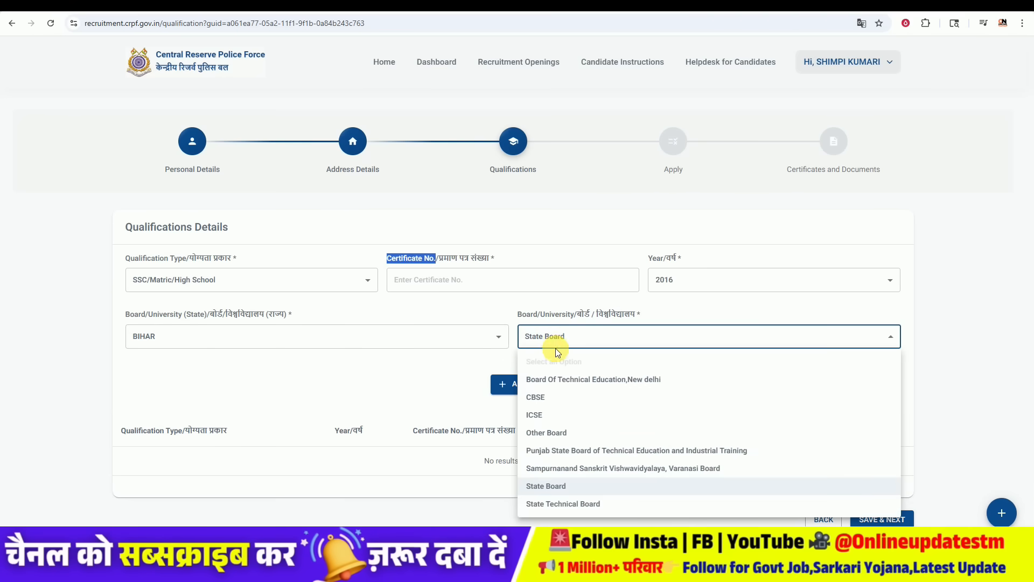
pyautogui.click(567, 488)
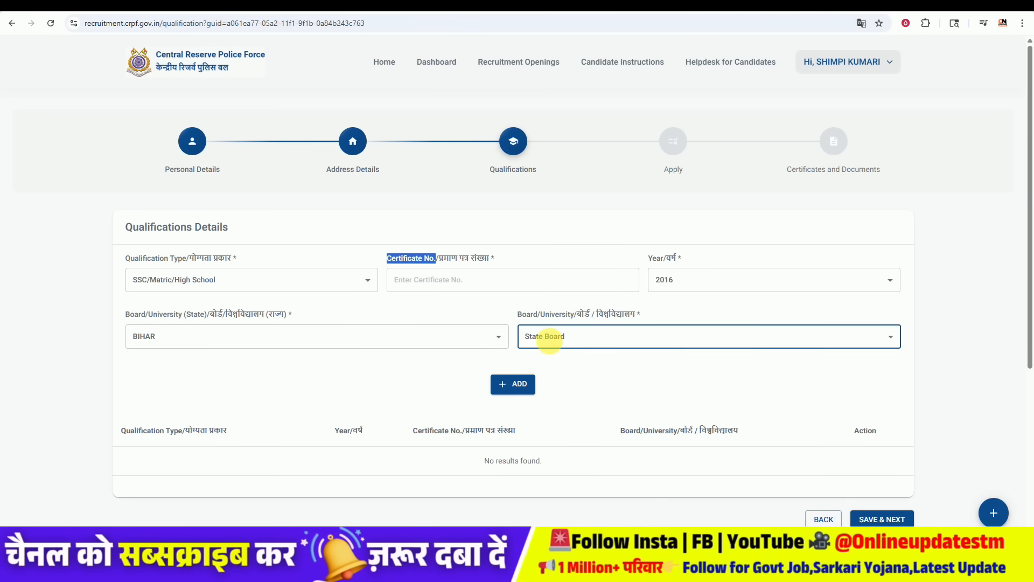
pyautogui.click(519, 386)
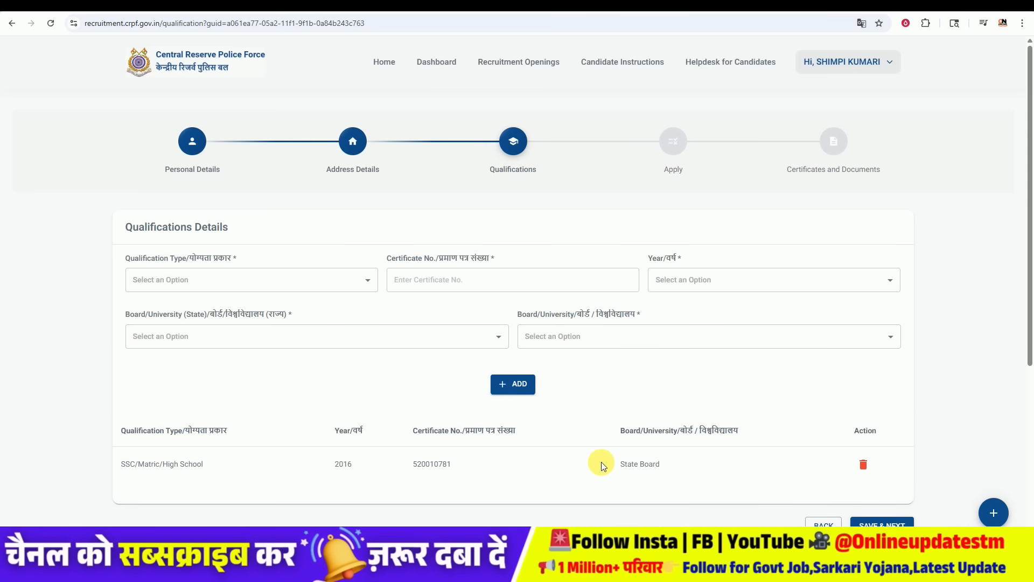
# Select Intermediate(10+2) as the type of a further qualification and review the other available types.
pyautogui.click(230, 276)
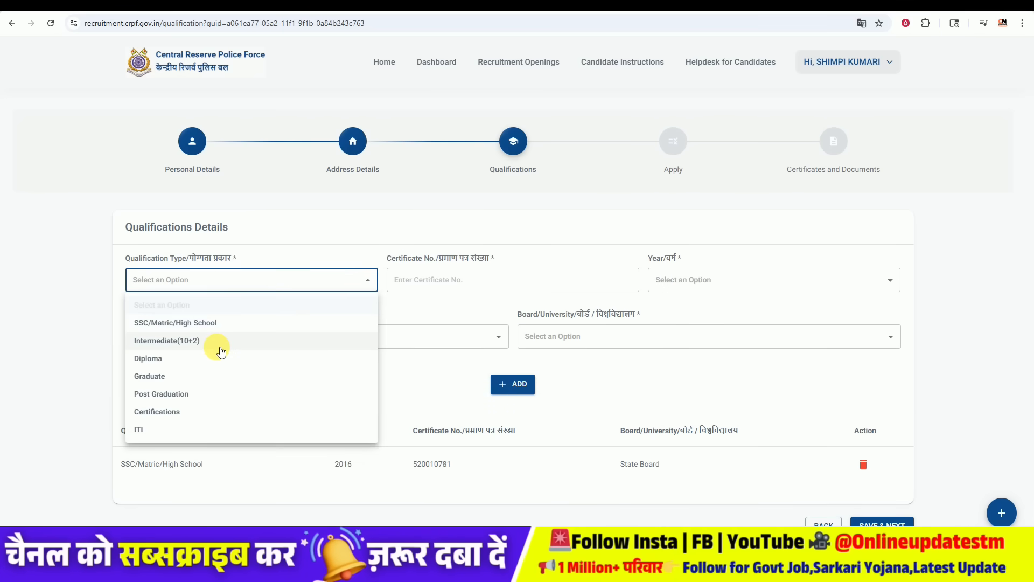
pyautogui.click(223, 346)
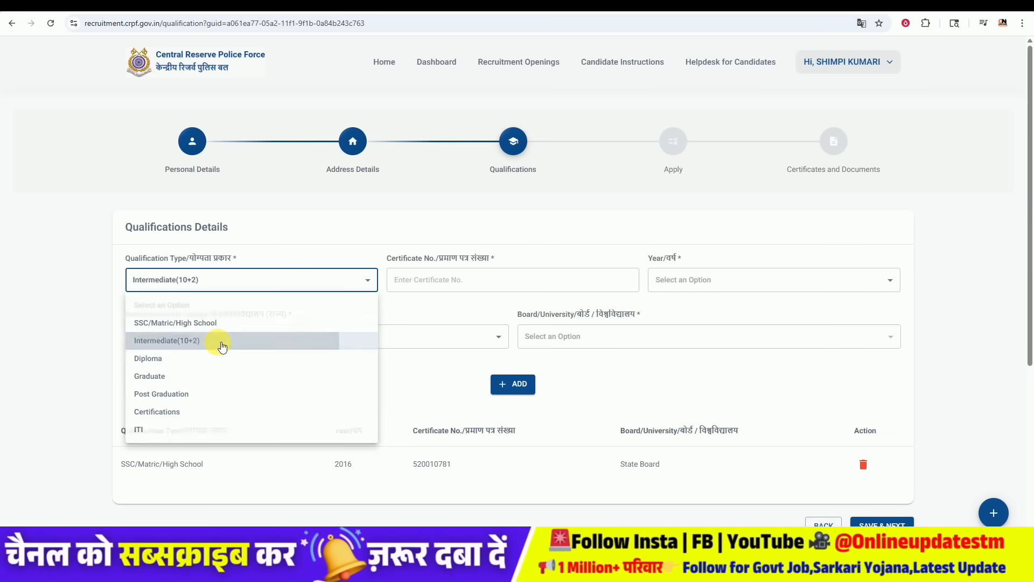
pyautogui.click(234, 277)
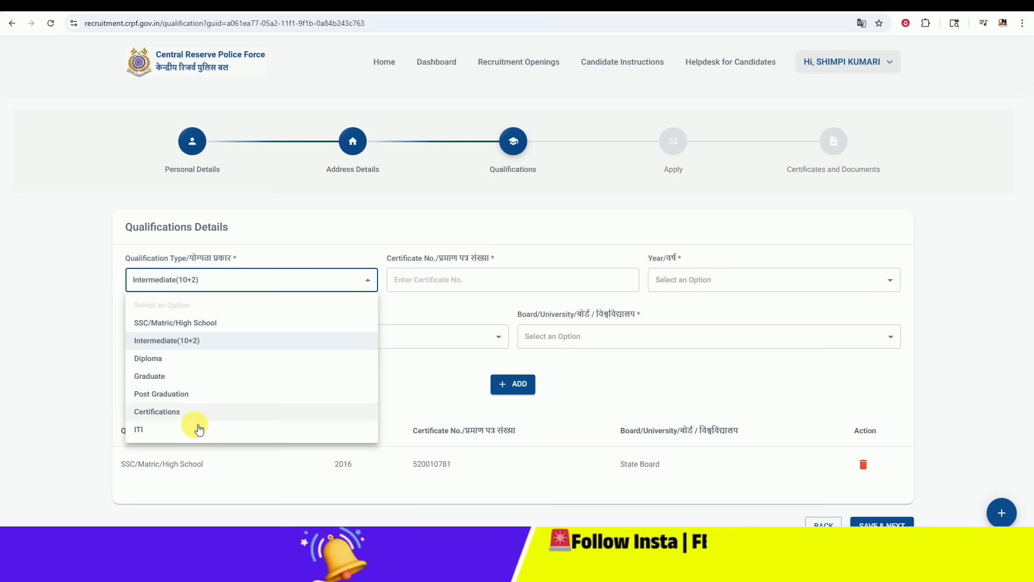
pyautogui.click(401, 378)
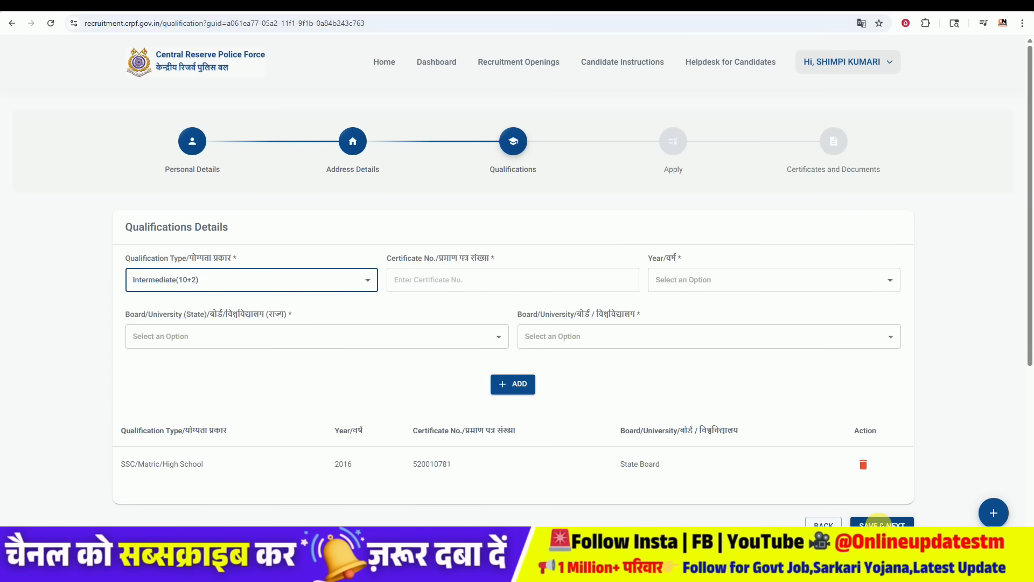
# Save the qualifications to reach the Apply stage and check the available posts, keeping Water Carrier(FEMALE) selected.
pyautogui.click(880, 521)
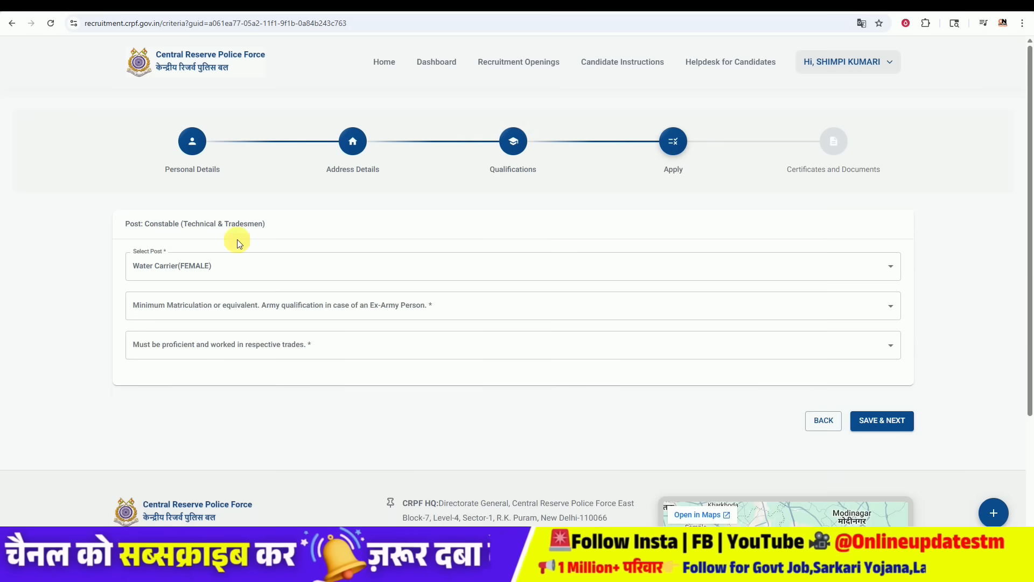
pyautogui.hotkey('ctrl', '+')
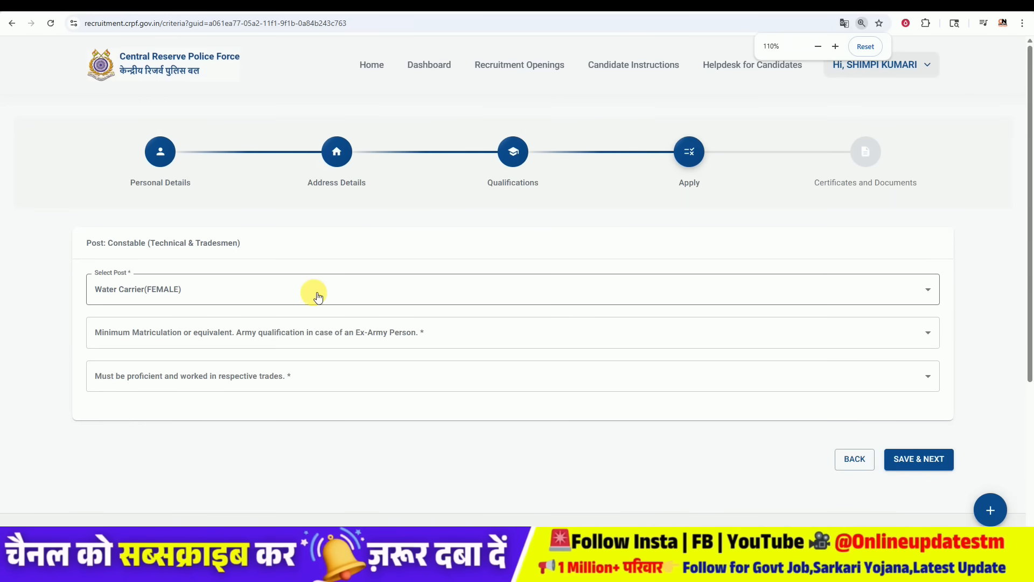
pyautogui.hotkey('ctrl', '+')
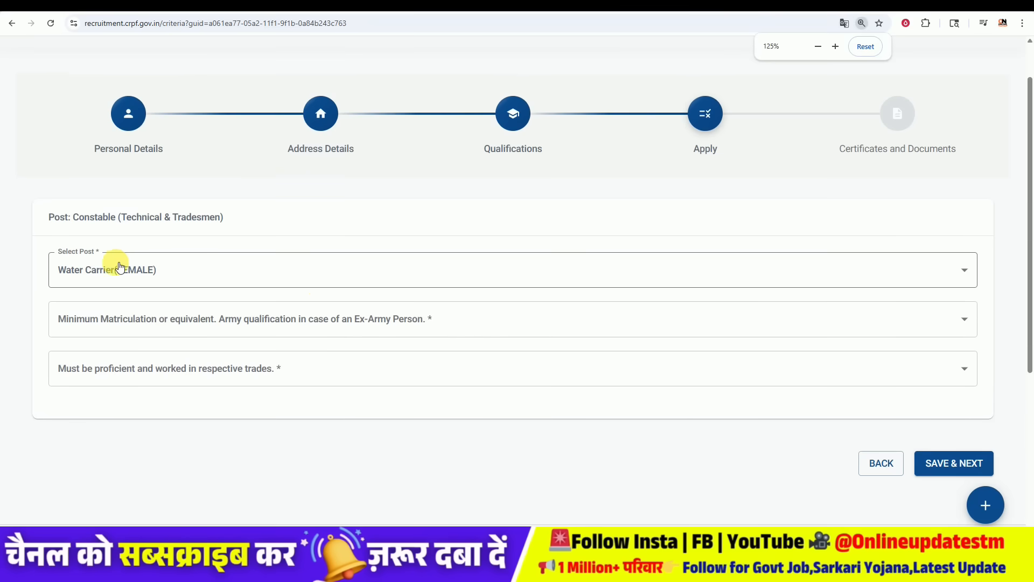
pyautogui.click(195, 273)
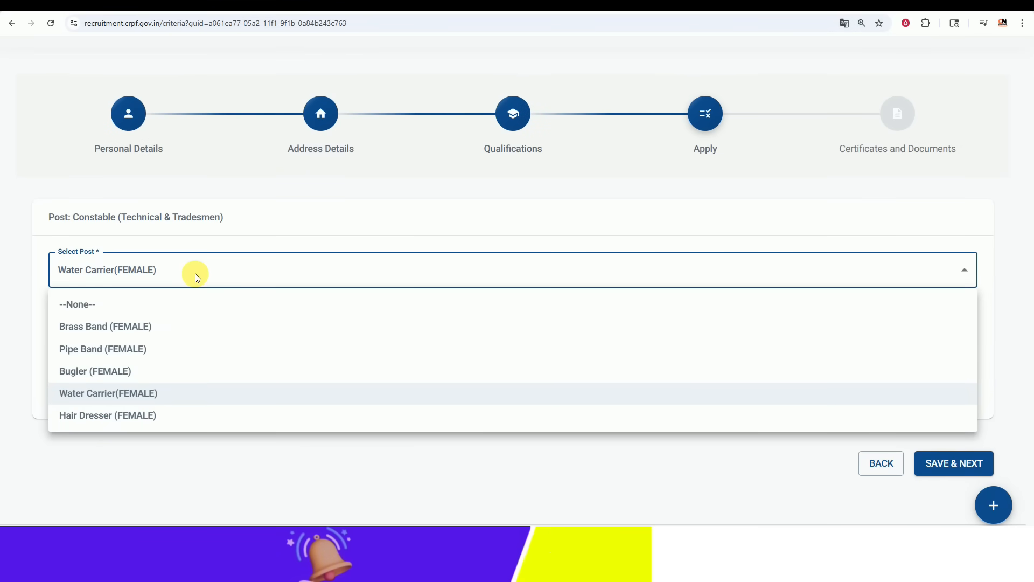
pyautogui.click(189, 288)
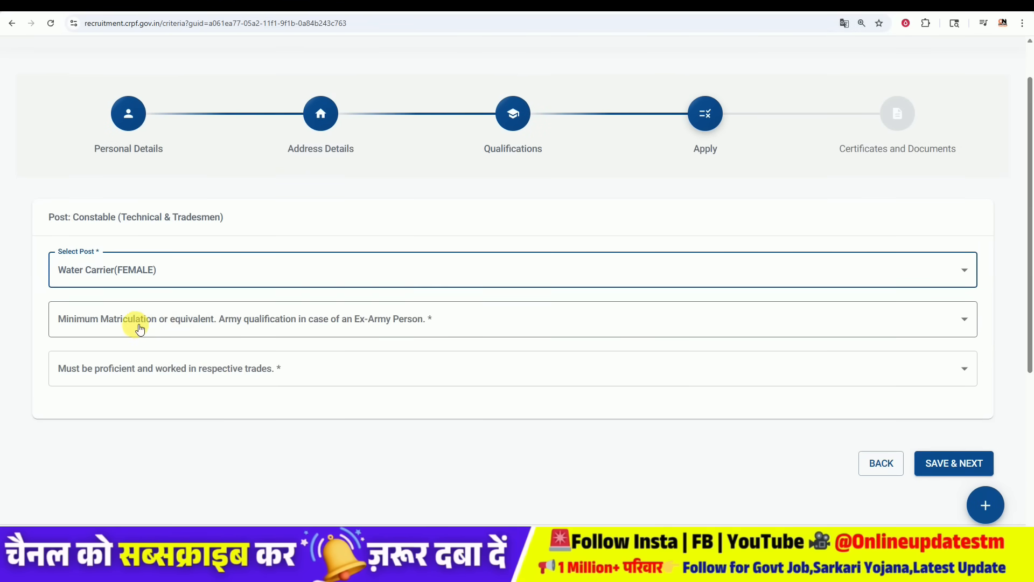
# Answer Yes to the minimum matriculation criterion and enter its details as "MATRIC PASS FROM BSEB, PERCENTAGE 70% ROLL NO".
pyautogui.click(186, 321)
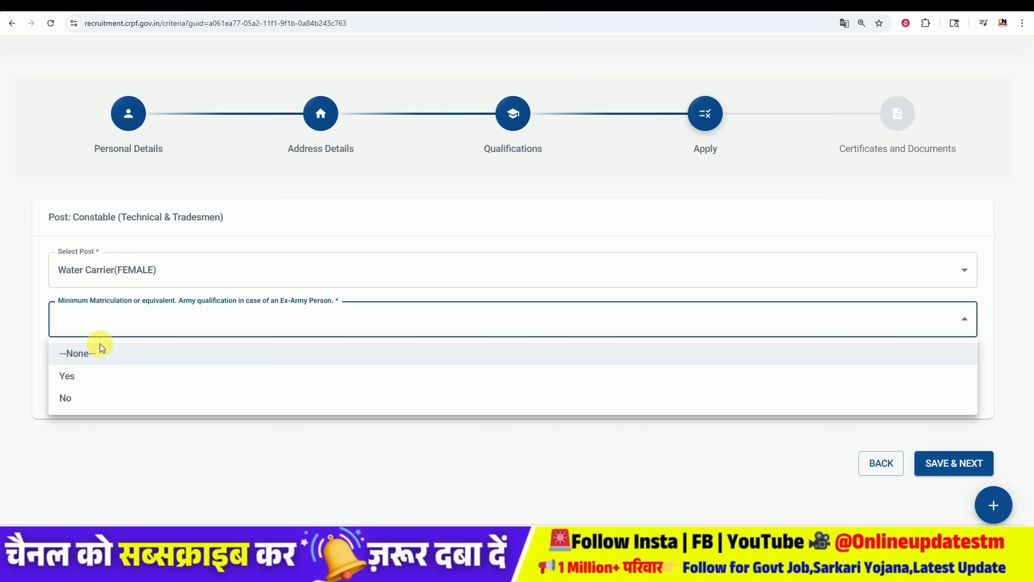
pyautogui.click(93, 380)
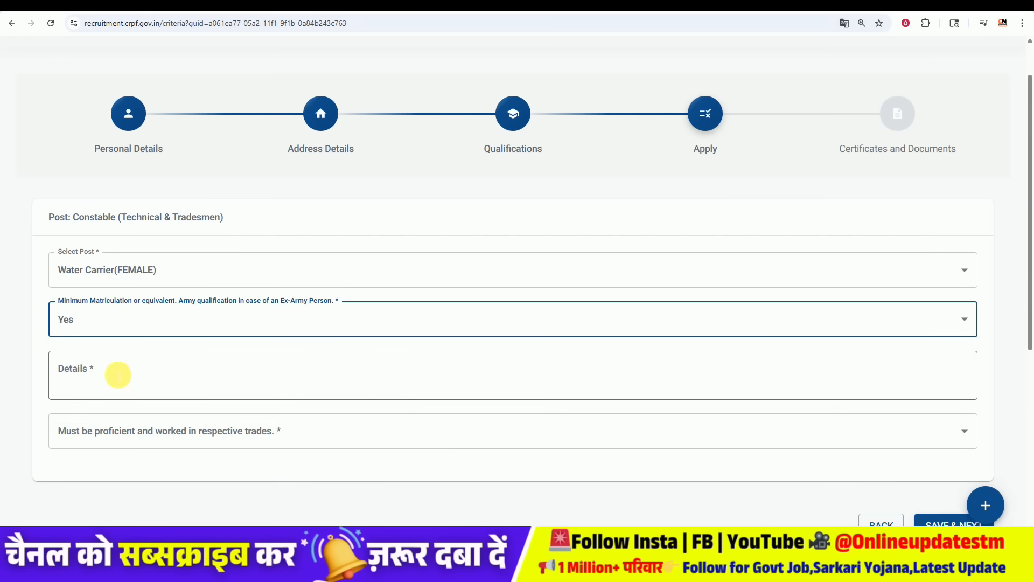
pyautogui.click(111, 376)
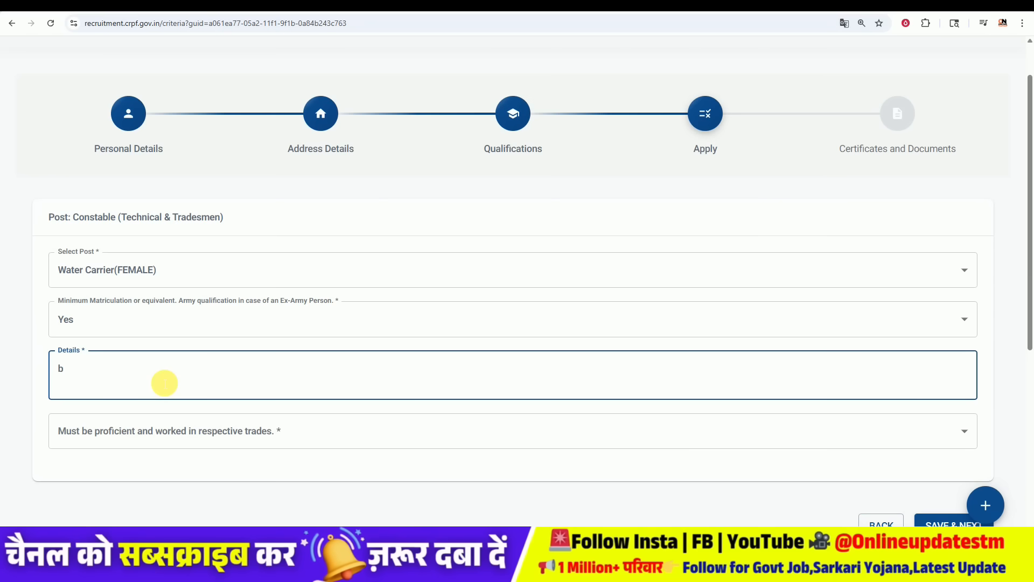
pyautogui.write('BSEB')
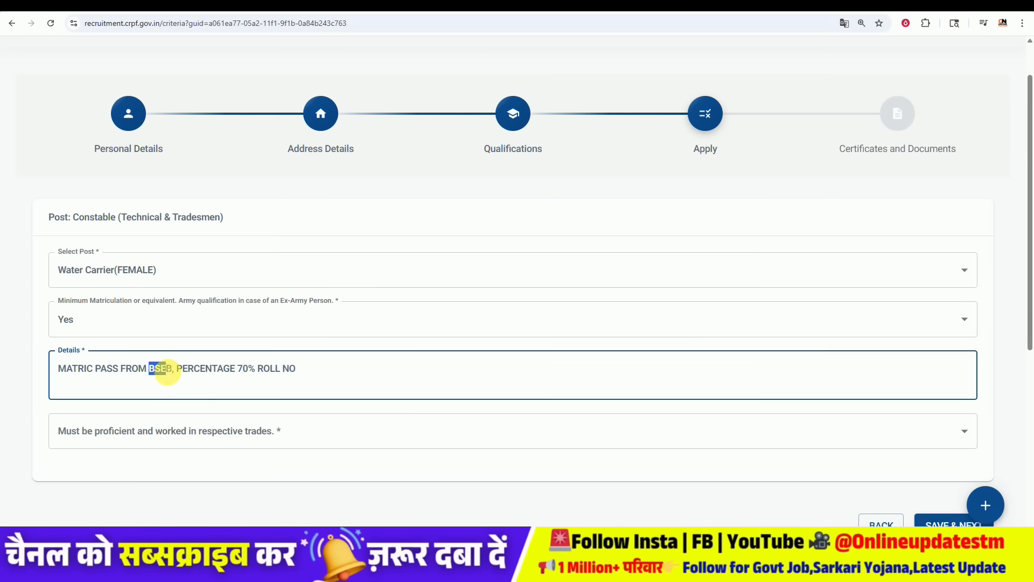
pyautogui.moveTo(174, 369); pyautogui.dragTo(255, 375)
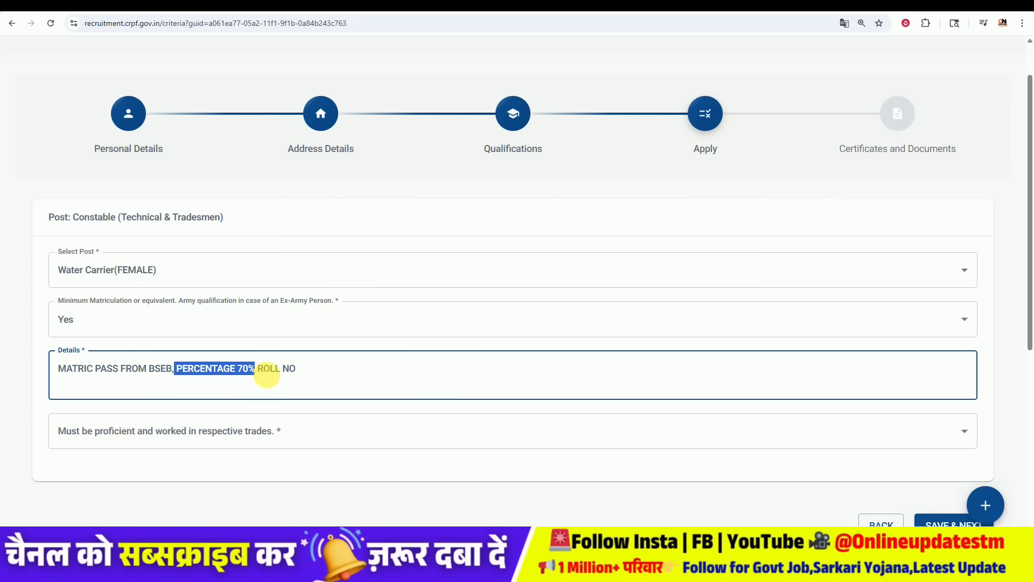
pyautogui.click(329, 372)
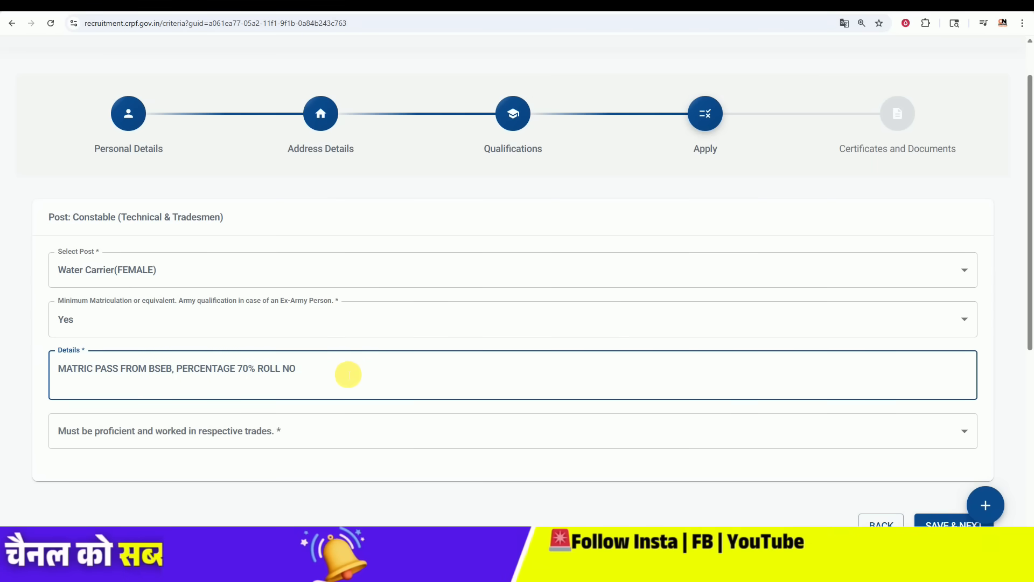
pyautogui.click(254, 407)
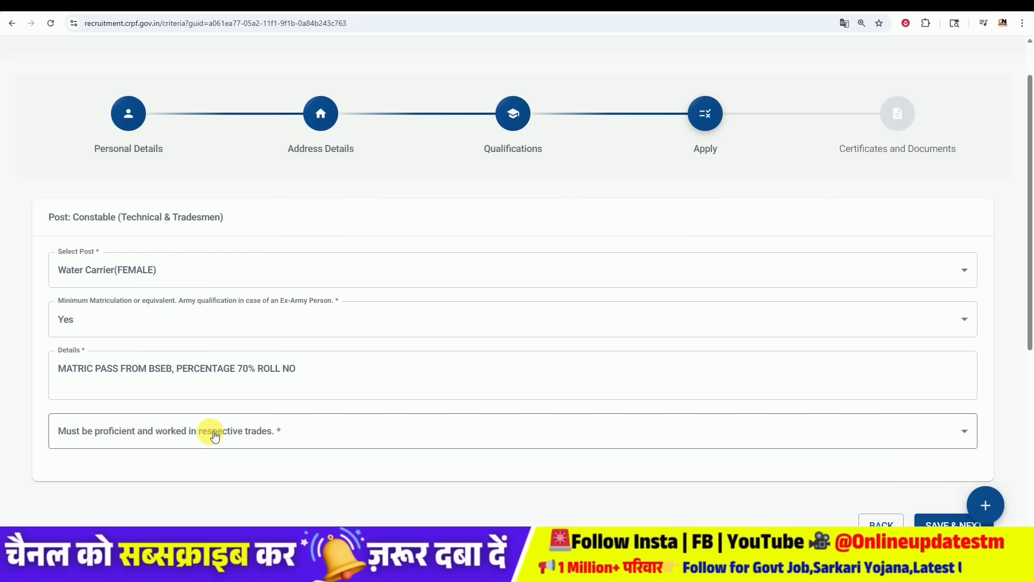
# Answer Yes to being proficient and having worked in the respective trades, and continue to the Certificates and Documents stage.
pyautogui.click(217, 434)
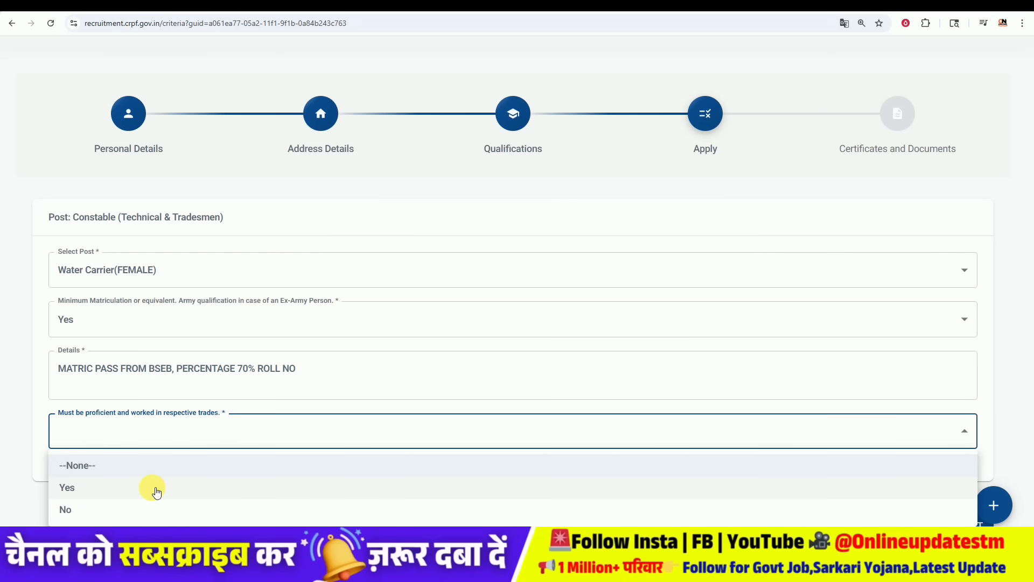
pyautogui.click(156, 491)
pyautogui.click(185, 425)
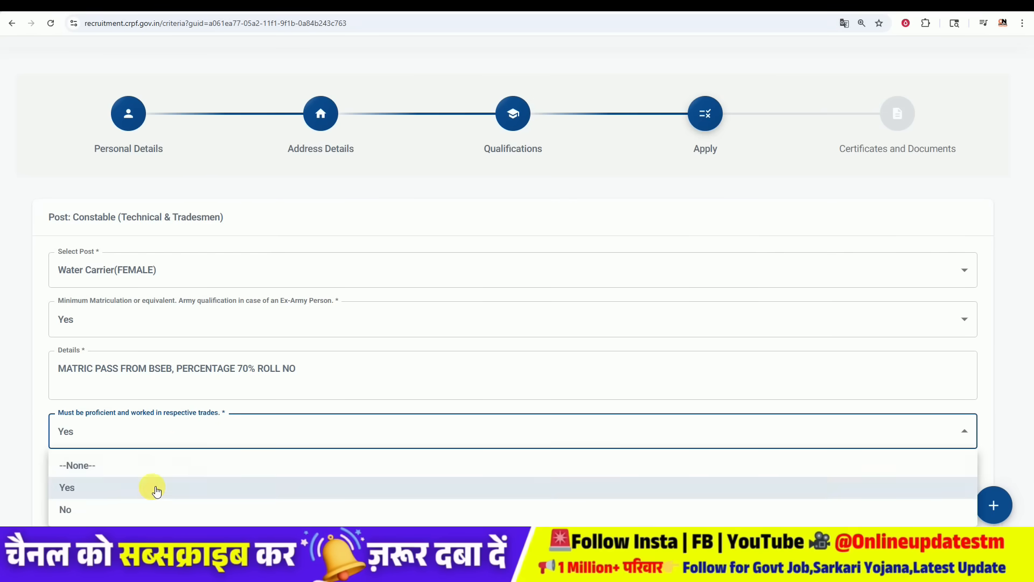
pyautogui.click(138, 507)
pyautogui.click(162, 446)
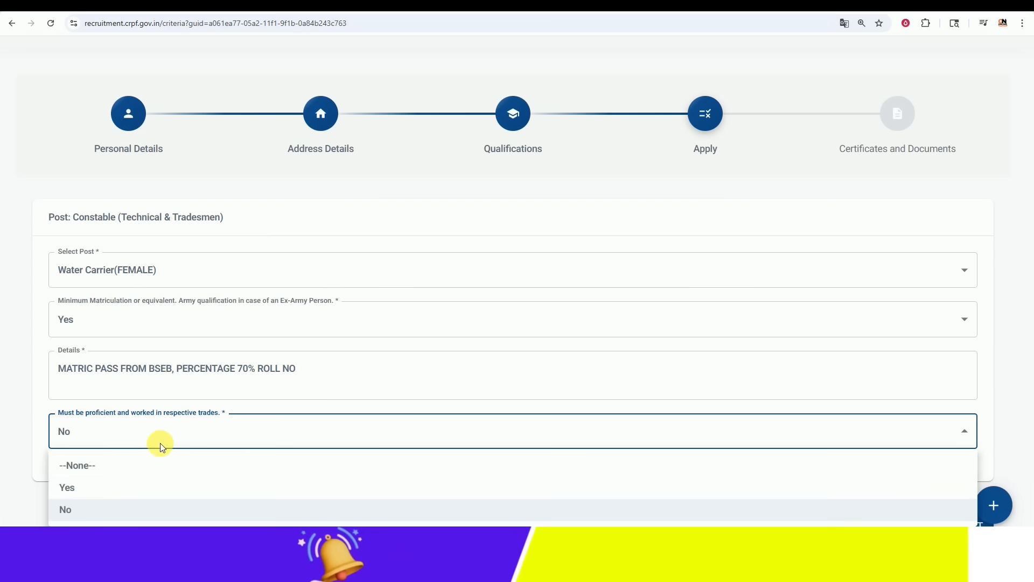
pyautogui.click(136, 487)
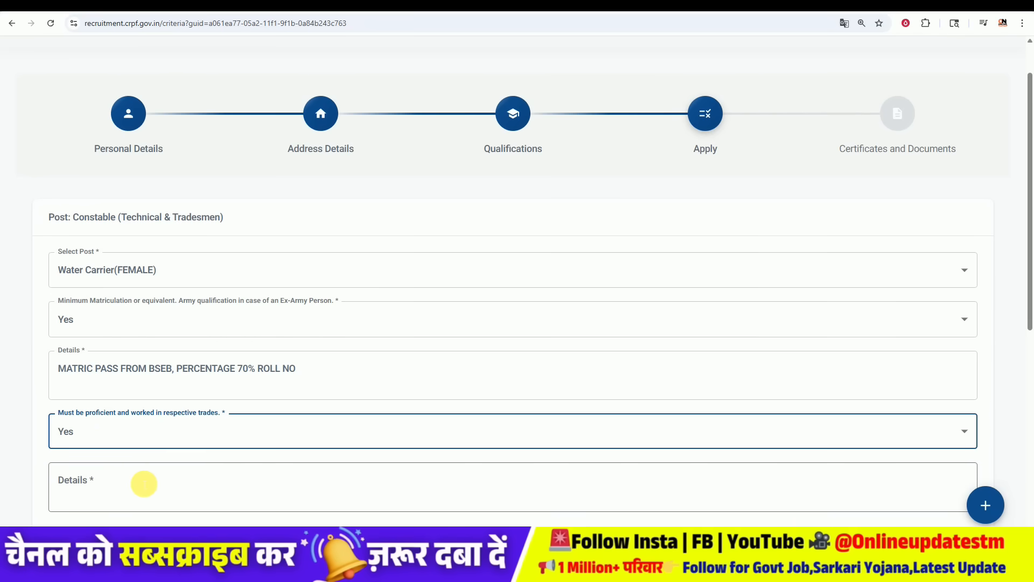
pyautogui.scroll(-2, 253, 481)
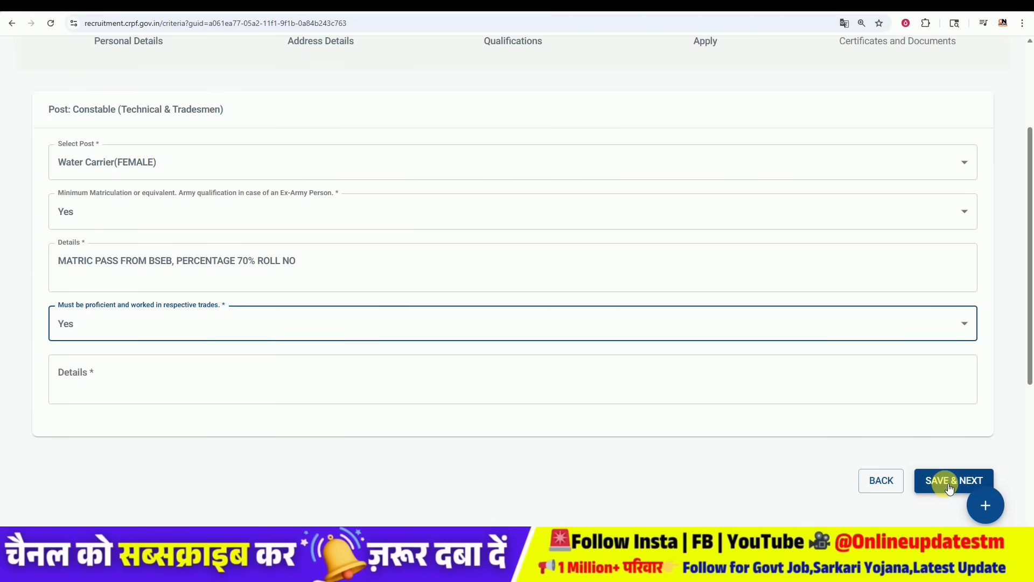
pyautogui.scroll(-1, 948, 479)
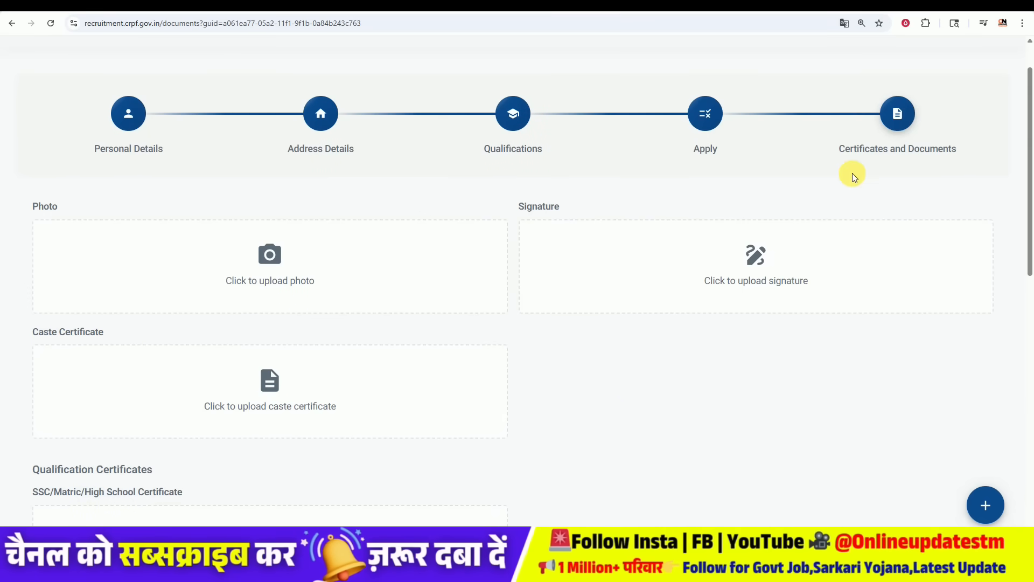
# Examine the photo, signature and certificate upload areas and the size and format requirements for each file.
pyautogui.click(275, 284)
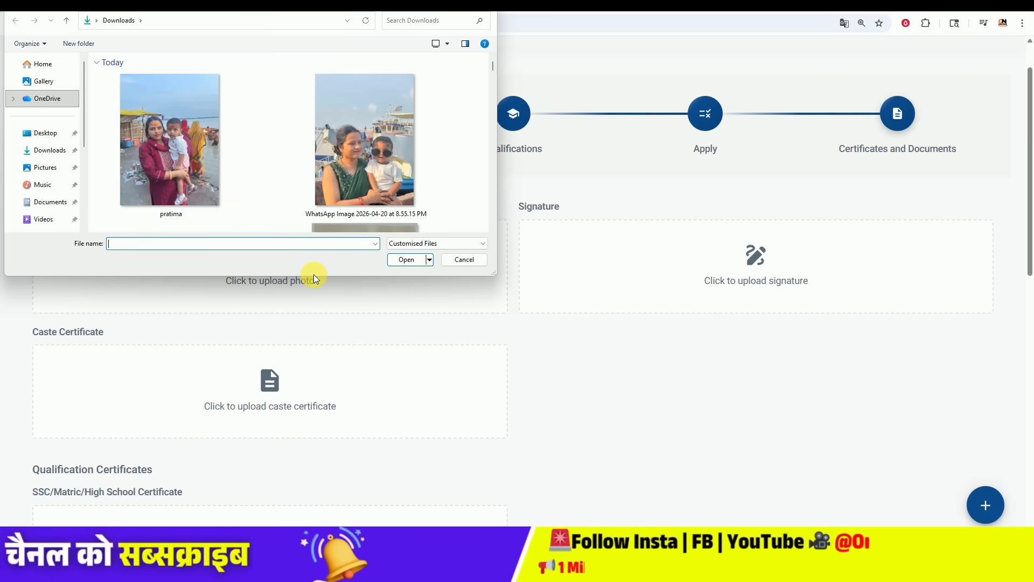
pyautogui.click(466, 261)
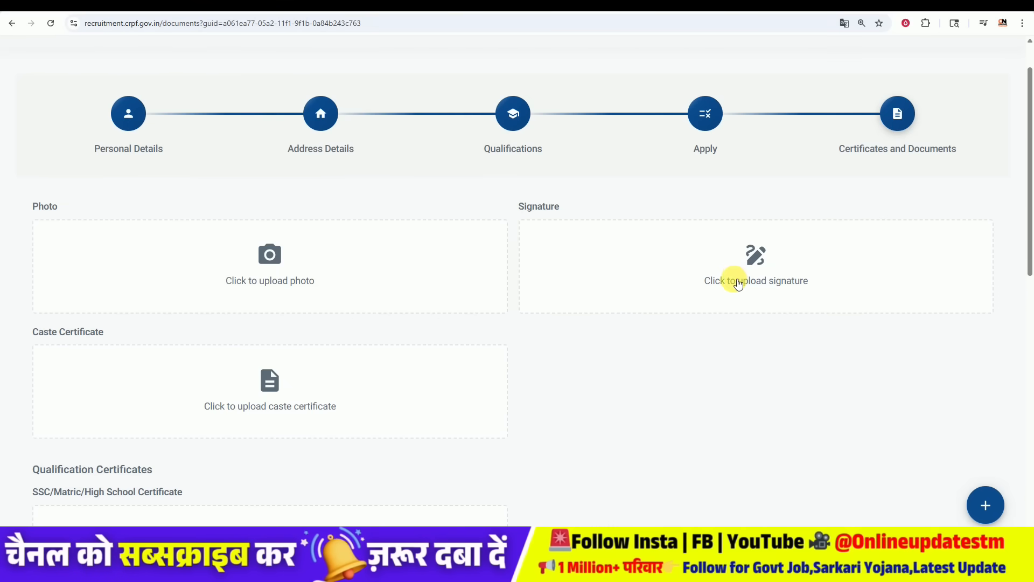
pyautogui.scroll(-1, 436, 389)
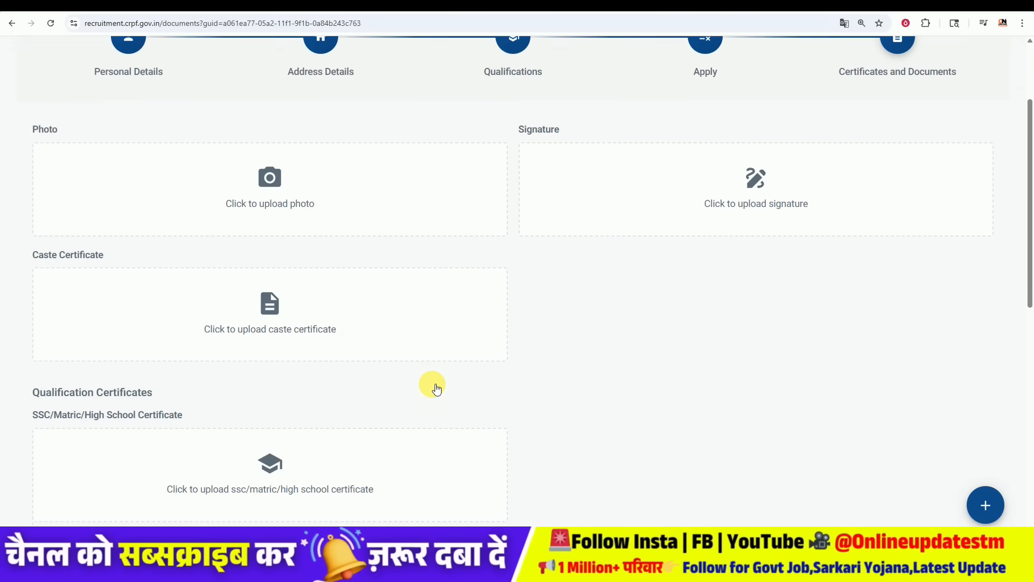
pyautogui.scroll(-1, 437, 389)
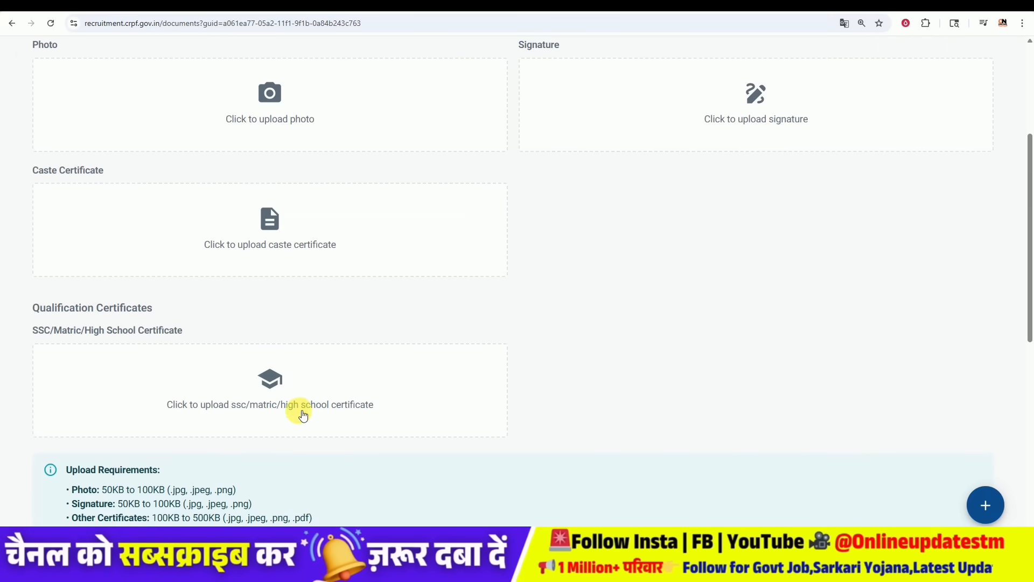
pyautogui.scroll(-1, 289, 401)
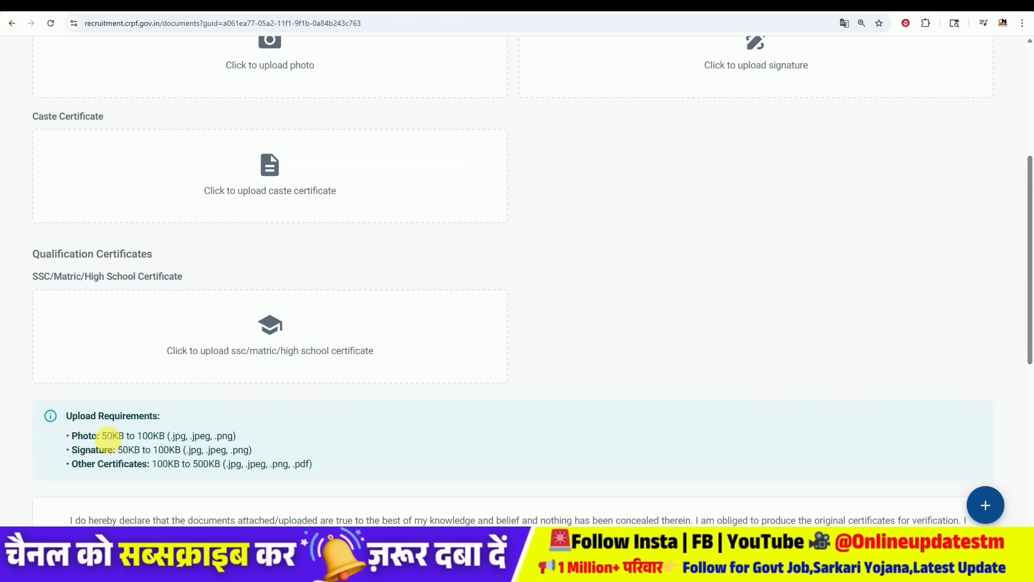
pyautogui.moveTo(127, 443); pyautogui.dragTo(166, 435)
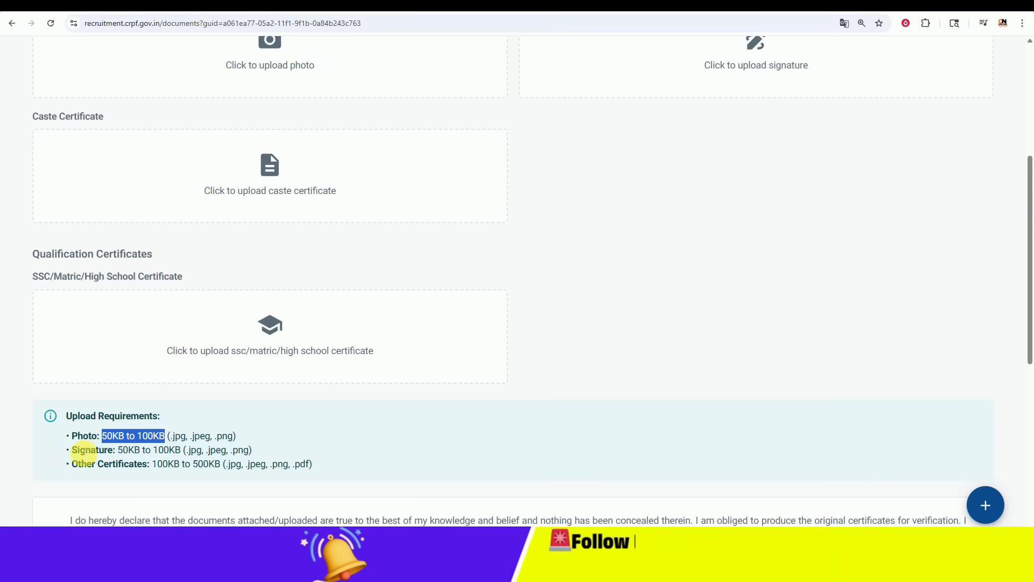
pyautogui.moveTo(123, 450)
pyautogui.mouseDown()
pyautogui.moveTo(187, 459)
pyautogui.moveTo(186, 472)
pyautogui.moveTo(306, 465)
pyautogui.mouseUp()
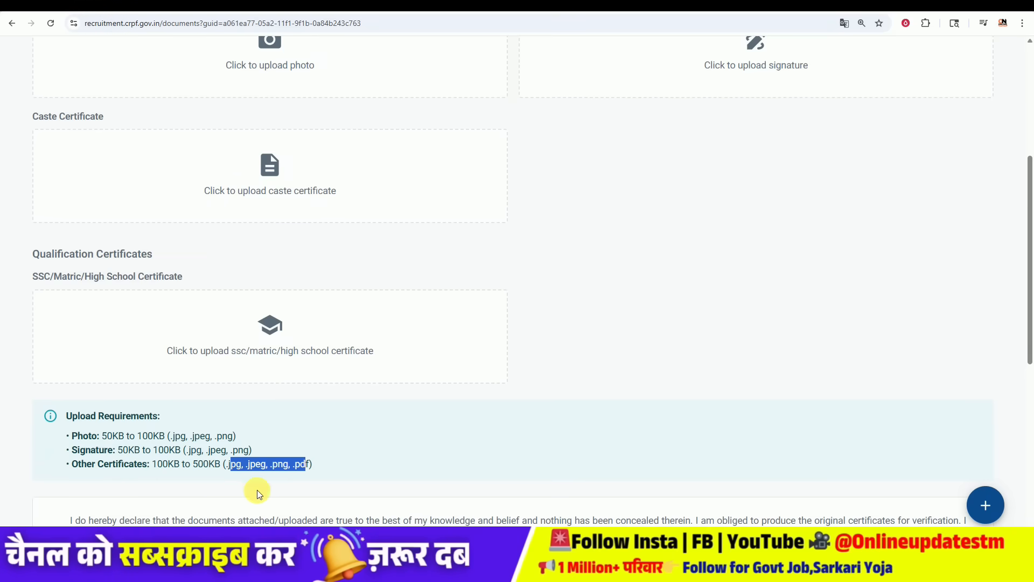
pyautogui.click(235, 505)
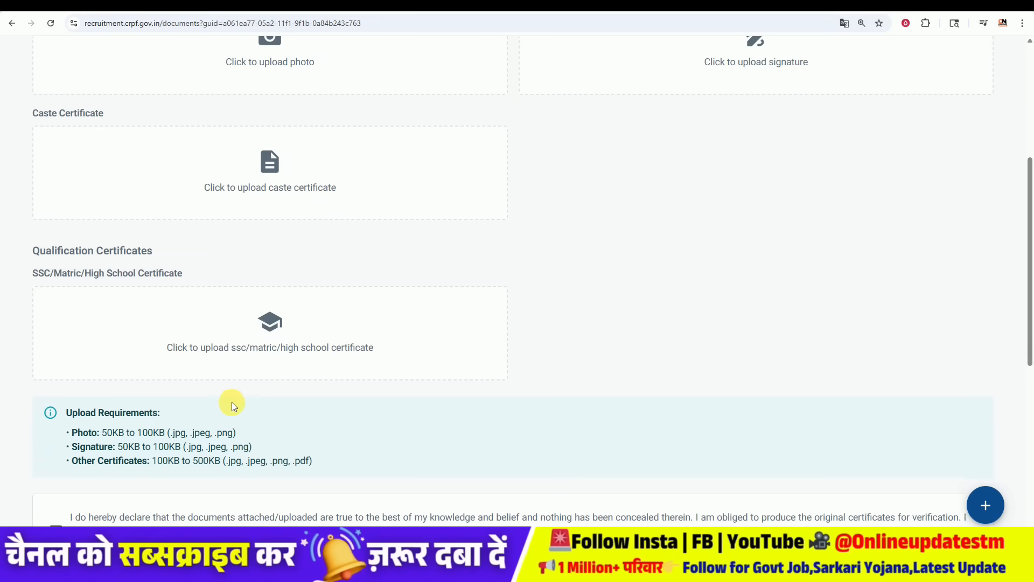
# Accept the declaration that the uploaded documents are true, below the upload requirements.
pyautogui.scroll(-2, 231, 404)
pyautogui.click(56, 426)
pyautogui.scroll(-1, 700, 473)
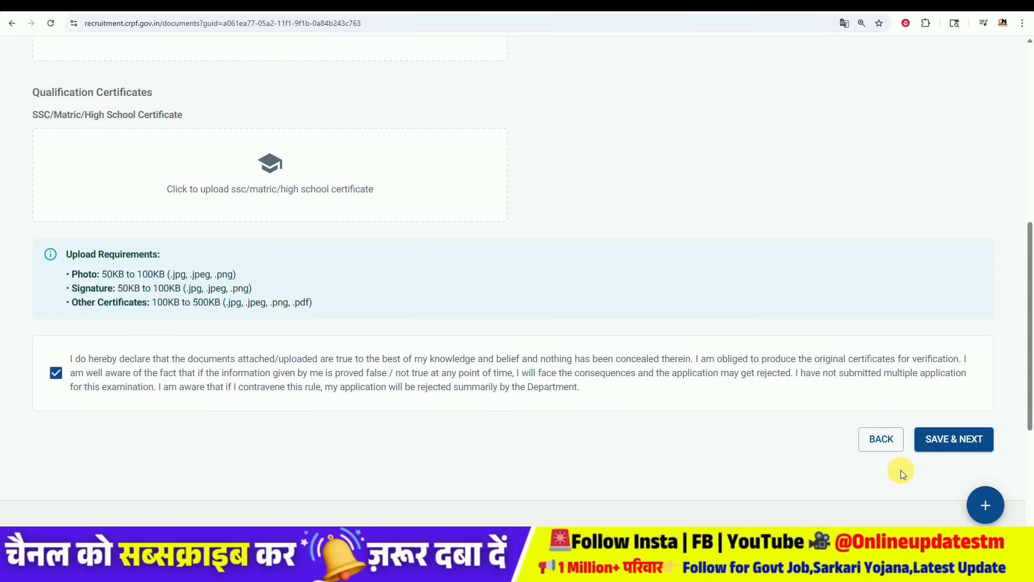